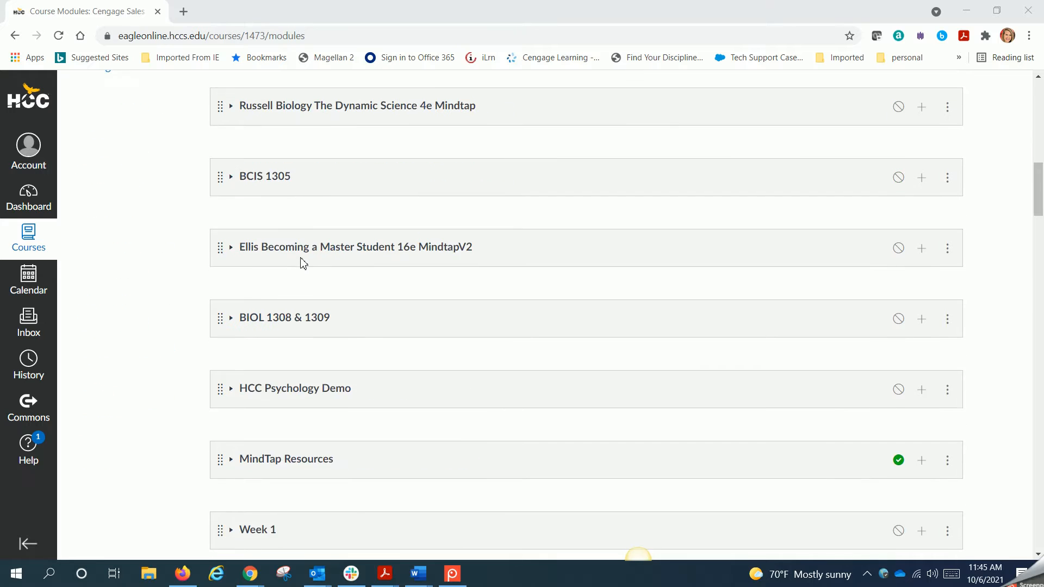
Open the FALL 2021 CHEM 2423 OWLv2 course from the McMurry Organic Chemistry 9e OWL v2 module
{"action": "scroll", "coordinate": [346, 350], "scroll_direction": "down", "scroll_amount": 15}
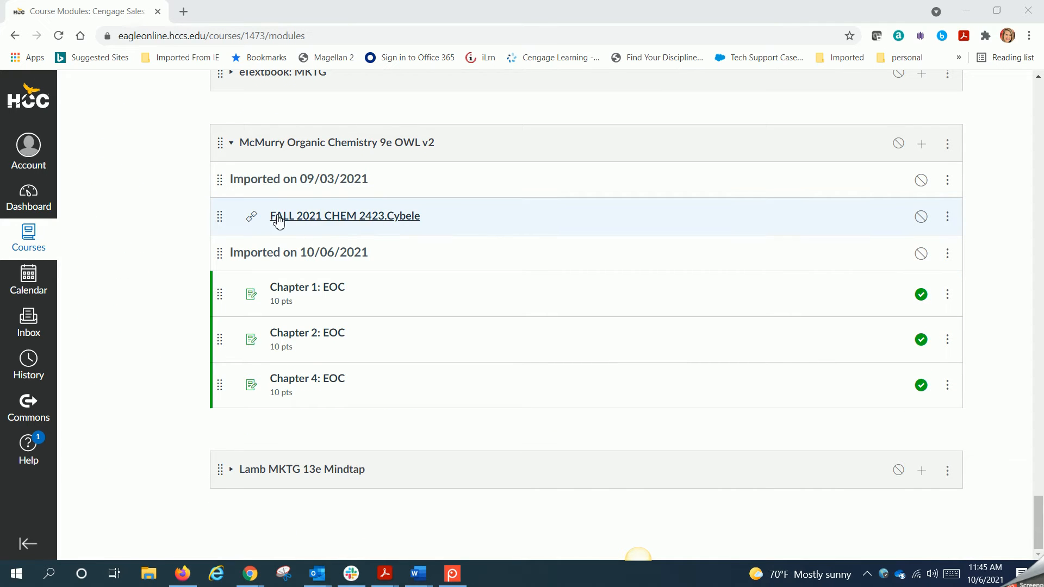
{"action": "left_click", "coordinate": [351, 216]}
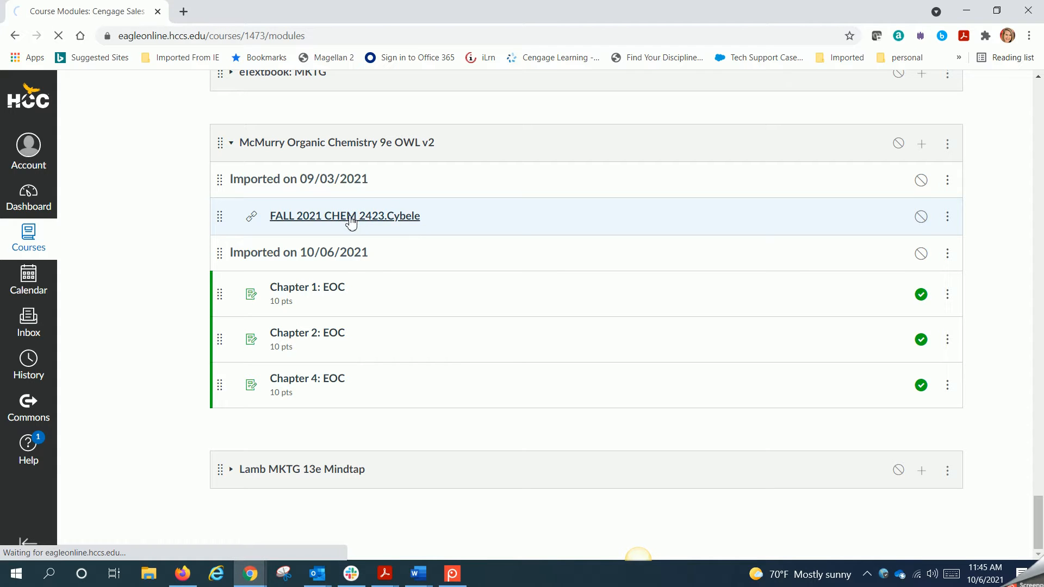
{"action": "left_click", "coordinate": [256, 158]}
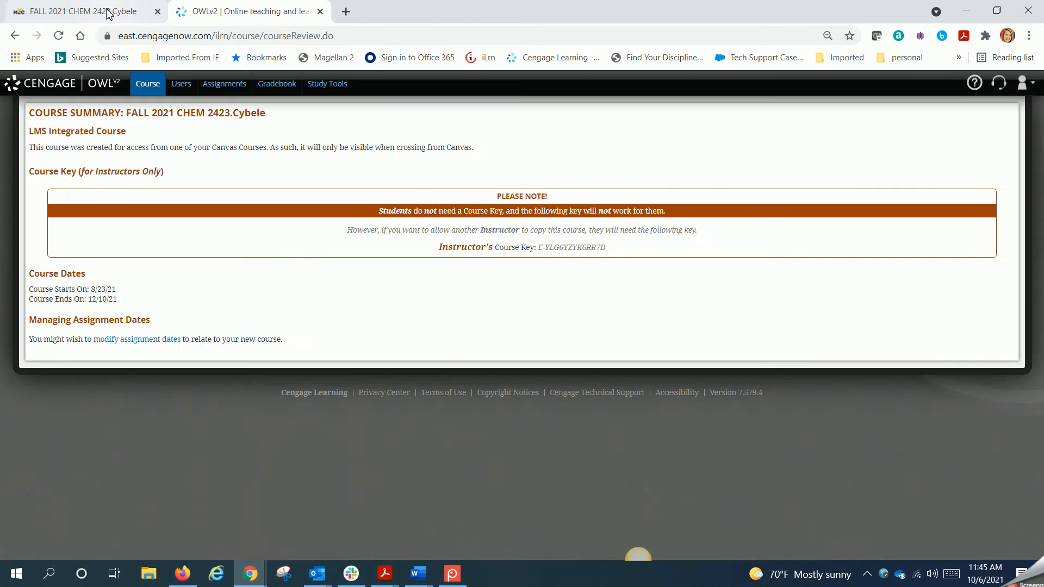
Switch back to Canvas and review the chapter EOC assignments in the OWL Assignments group of the course's assignment list
{"action": "left_click", "coordinate": [117, 11]}
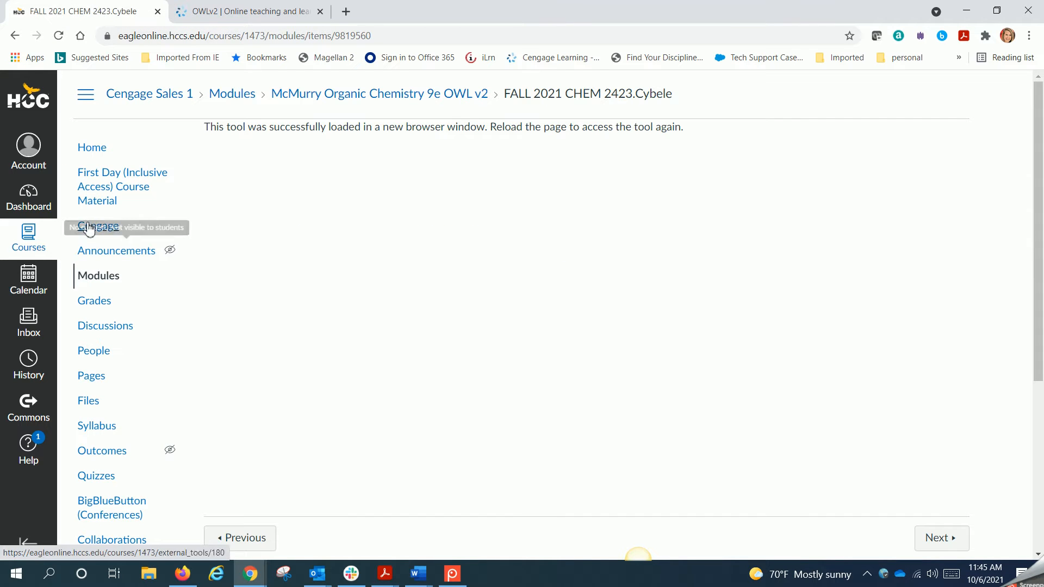
{"action": "scroll", "coordinate": [101, 464], "scroll_direction": "down", "scroll_amount": 4}
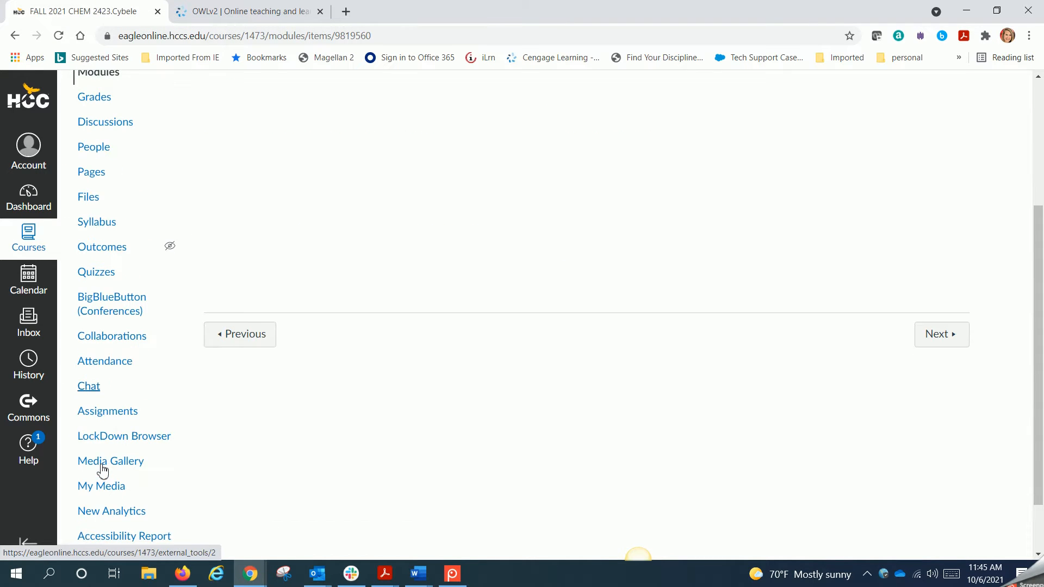
{"action": "left_click", "coordinate": [87, 416]}
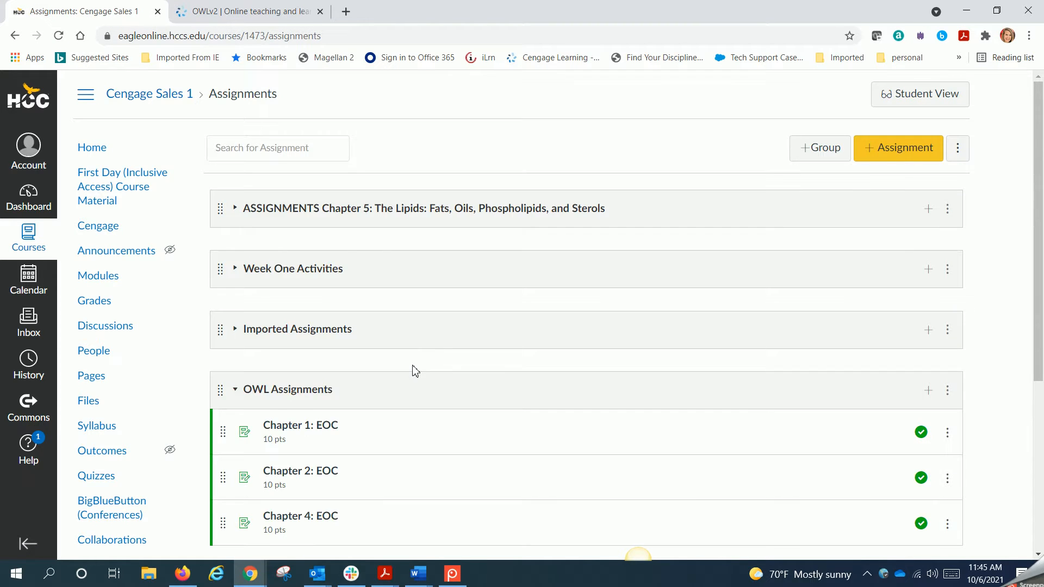
{"action": "scroll", "coordinate": [415, 370], "scroll_direction": "down", "scroll_amount": 2}
{"action": "scroll", "coordinate": [414, 370], "scroll_direction": "down", "scroll_amount": 2}
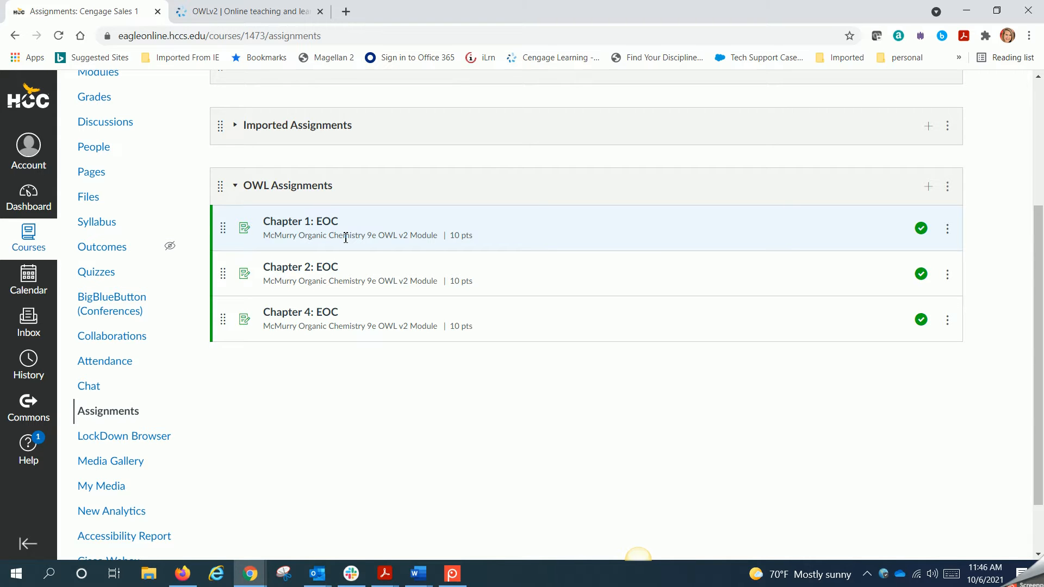
Switch to OWLv2 and open the Chapter 1: EOC assignment for editing with the Edit Assignment Content option
{"action": "left_click", "coordinate": [269, 12]}
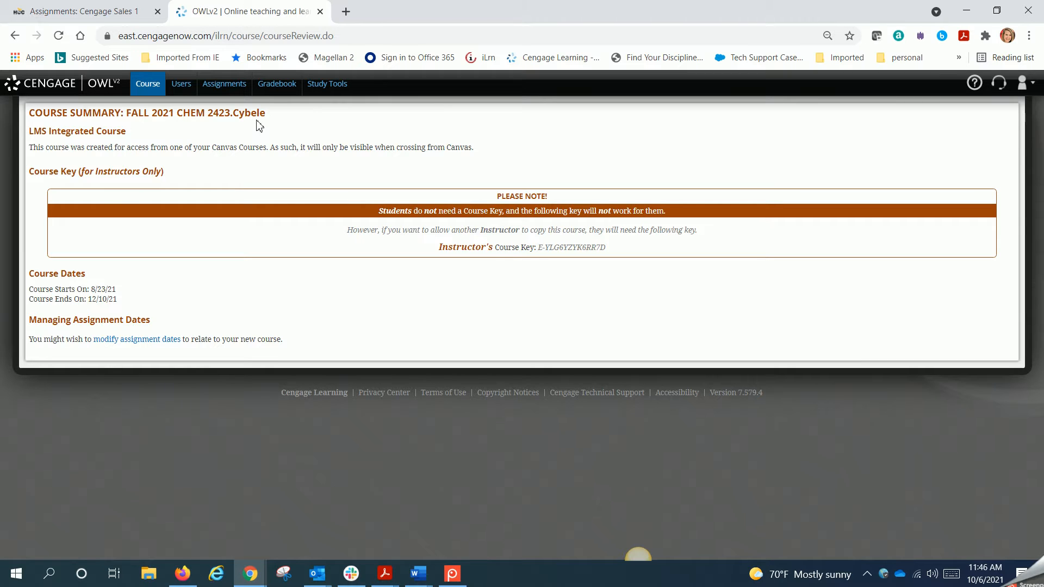
{"action": "left_click", "coordinate": [223, 86]}
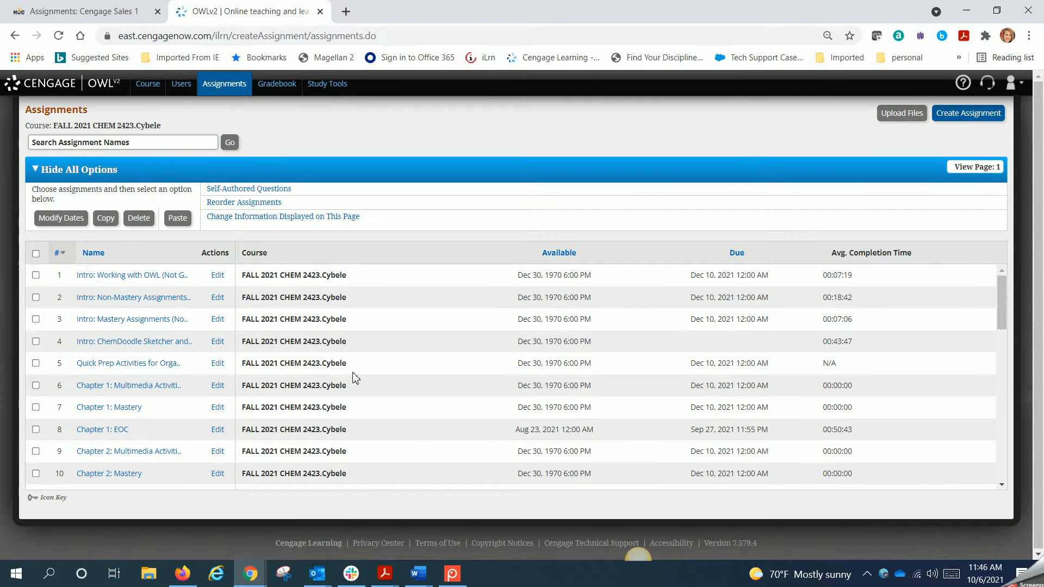
{"action": "scroll", "coordinate": [354, 377], "scroll_direction": "down", "scroll_amount": 1}
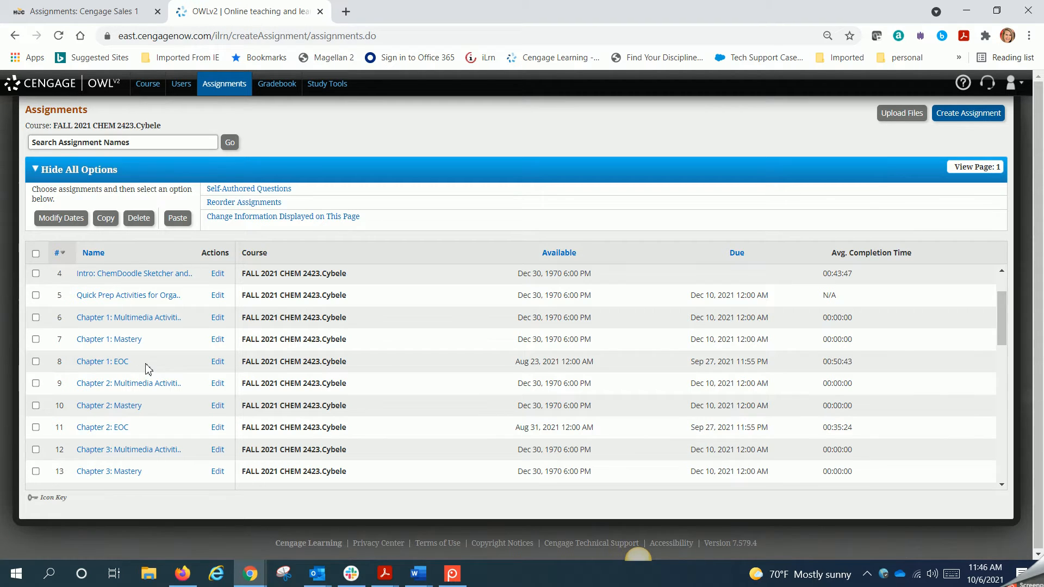
{"action": "left_click", "coordinate": [216, 363]}
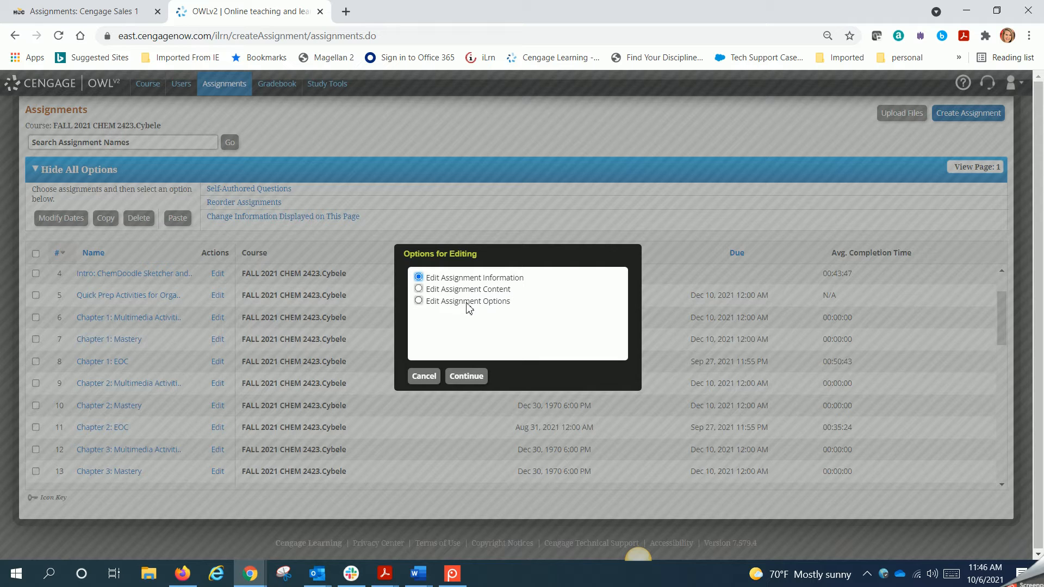
{"action": "left_click", "coordinate": [420, 289]}
{"action": "left_click", "coordinate": [419, 300]}
{"action": "left_click", "coordinate": [419, 278]}
{"action": "left_click", "coordinate": [418, 289]}
{"action": "left_click", "coordinate": [467, 380]}
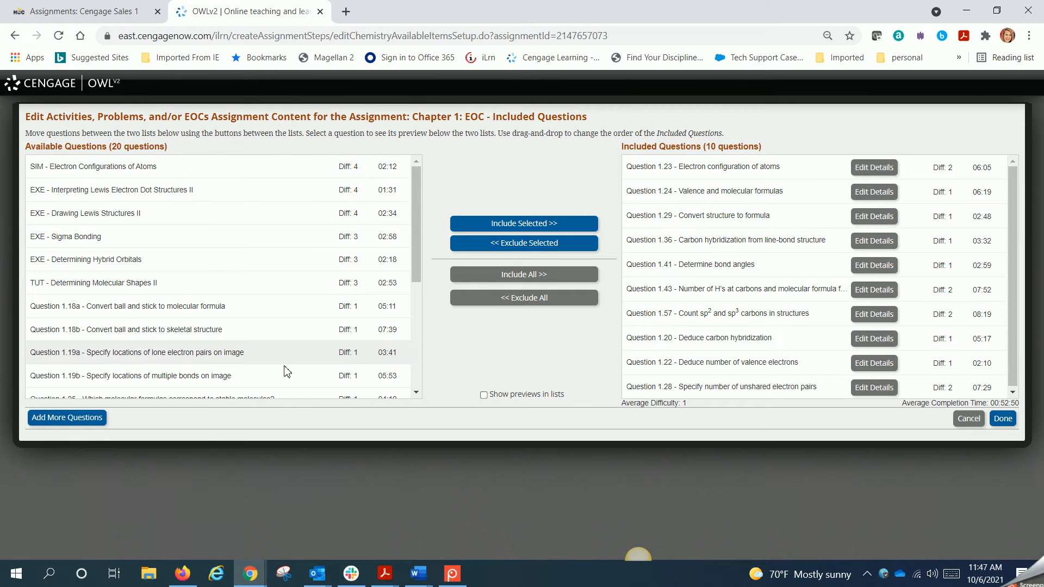
Preview Question 1.23 - Electron configuration of atoms and exclude it from the assignment's included questions
{"action": "scroll", "coordinate": [282, 379], "scroll_direction": "down", "scroll_amount": 4}
{"action": "scroll", "coordinate": [282, 379], "scroll_direction": "up", "scroll_amount": 4}
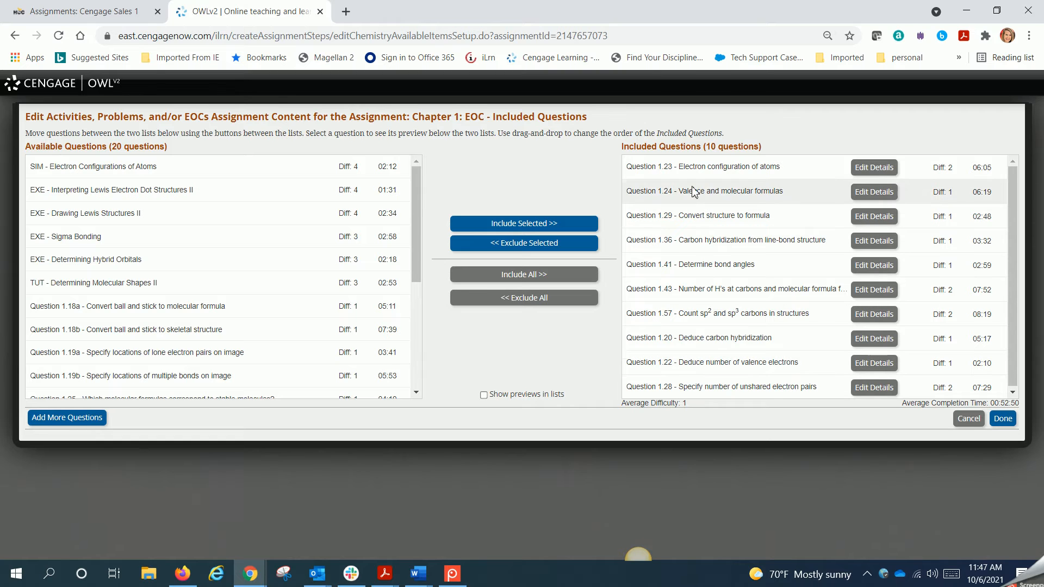
{"action": "left_click", "coordinate": [684, 169]}
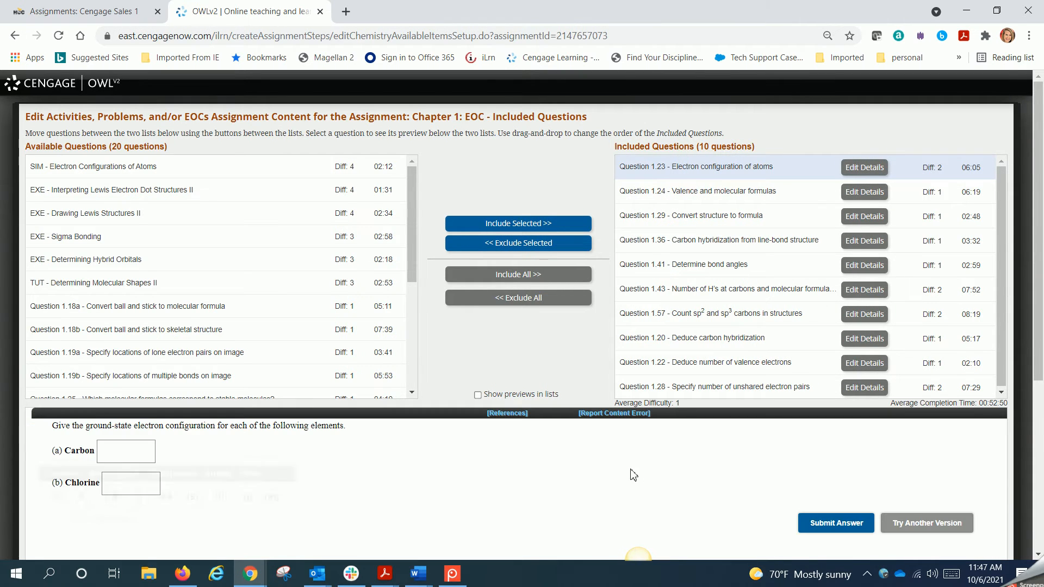
{"action": "scroll", "coordinate": [625, 478], "scroll_direction": "down", "scroll_amount": 1}
{"action": "scroll", "coordinate": [625, 477], "scroll_direction": "down", "scroll_amount": 2}
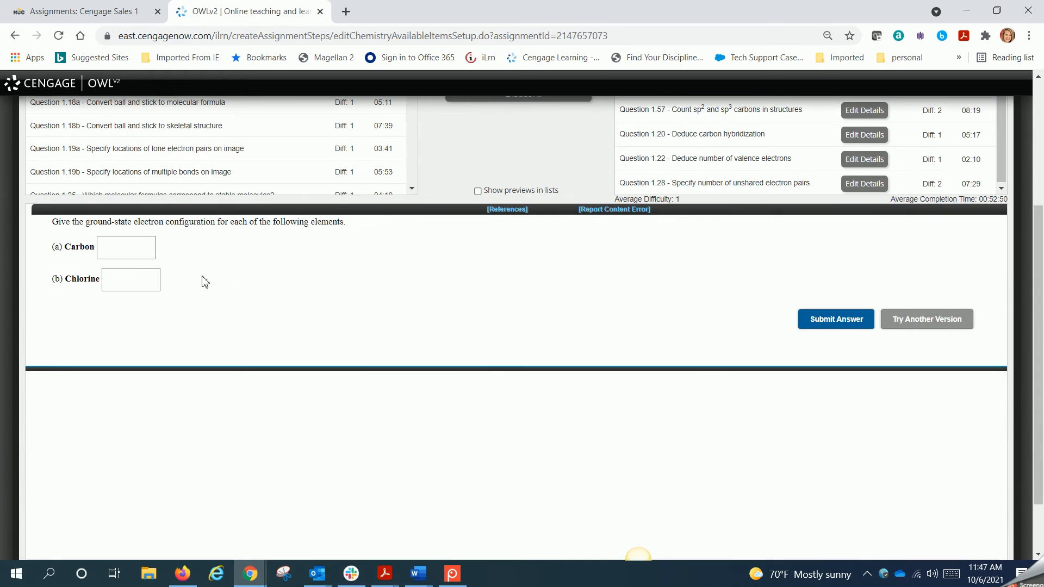
{"action": "scroll", "coordinate": [560, 340], "scroll_direction": "up", "scroll_amount": 3}
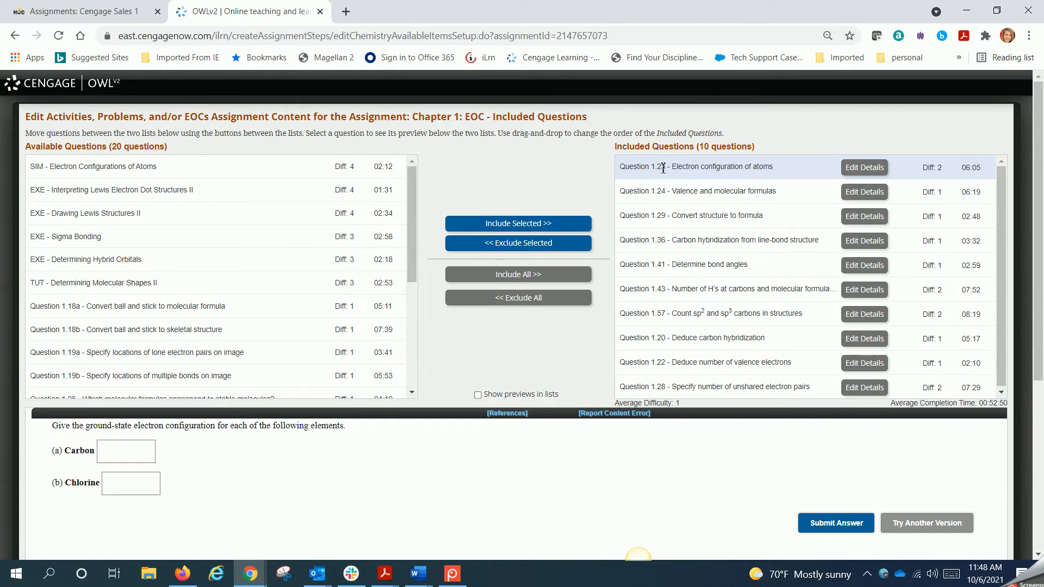
{"action": "left_click", "coordinate": [494, 246]}
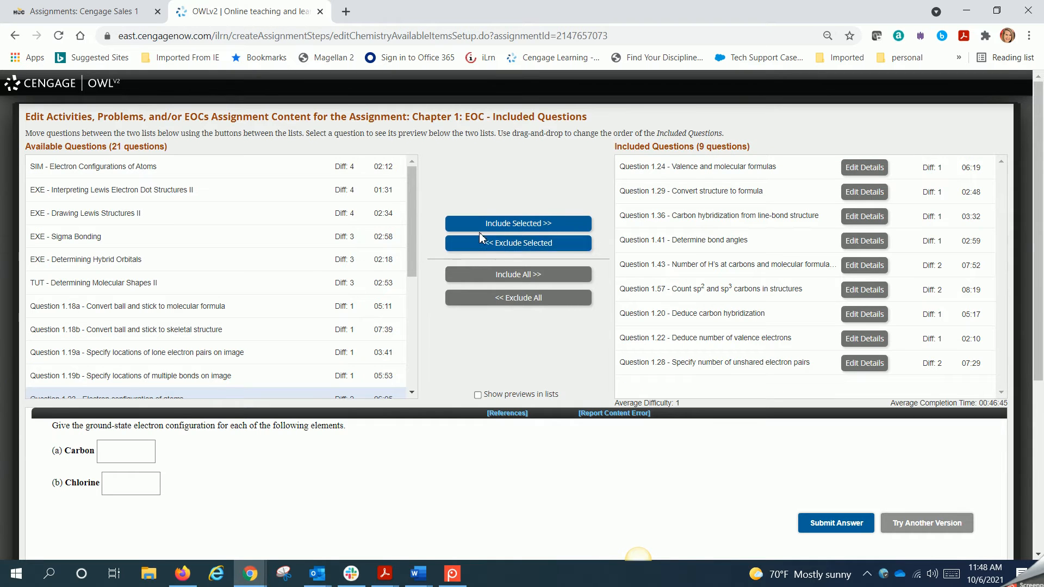
Preview the available Question 1.33 - Draw molecule from description and include it in the assignment
{"action": "scroll", "coordinate": [135, 240], "scroll_direction": "down", "scroll_amount": 3}
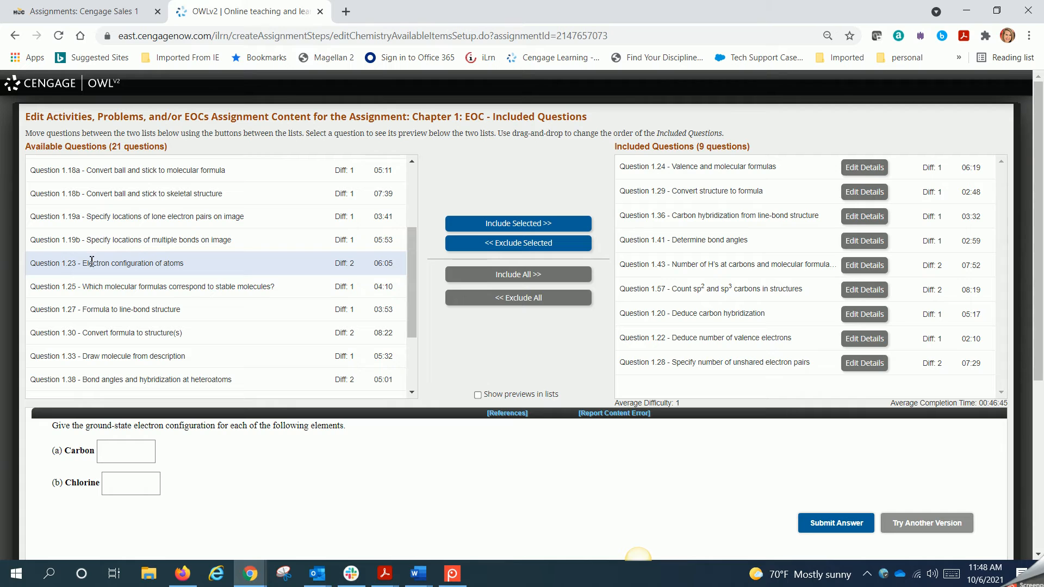
{"action": "left_click", "coordinate": [108, 357]}
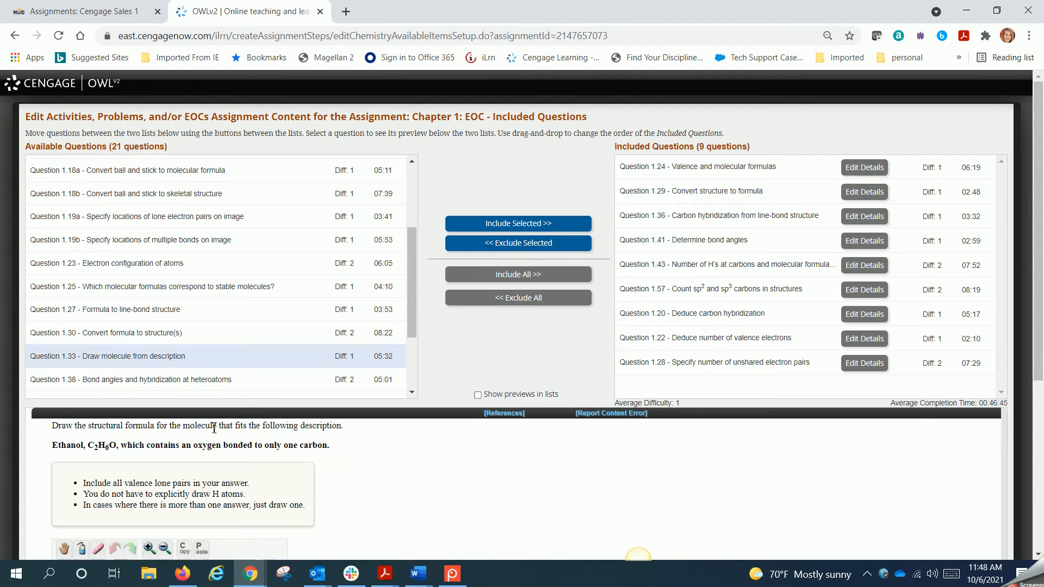
{"action": "scroll", "coordinate": [215, 464], "scroll_direction": "down", "scroll_amount": 2}
{"action": "scroll", "coordinate": [214, 464], "scroll_direction": "up", "scroll_amount": 2}
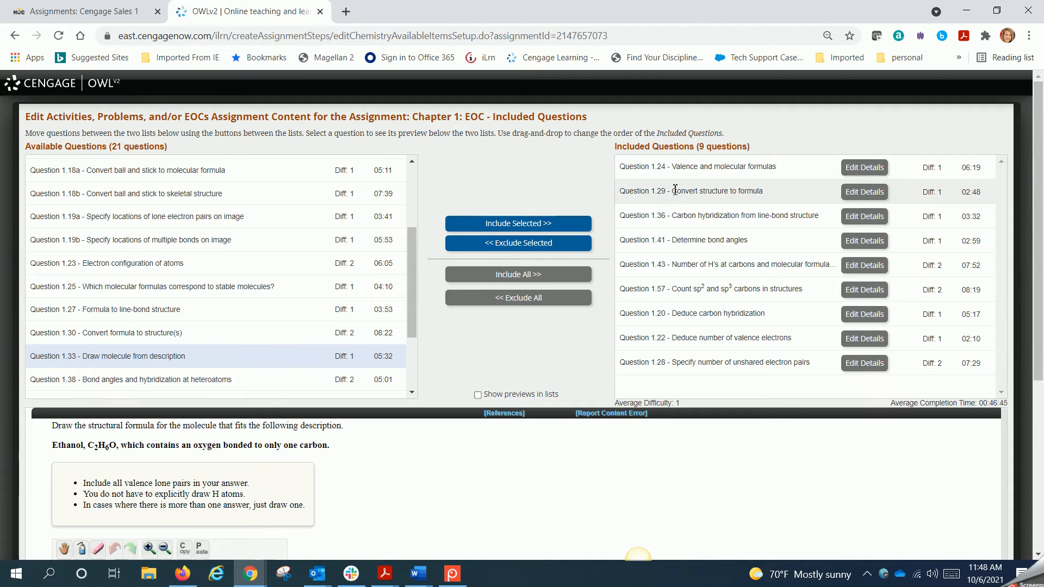
{"action": "left_click", "coordinate": [530, 224]}
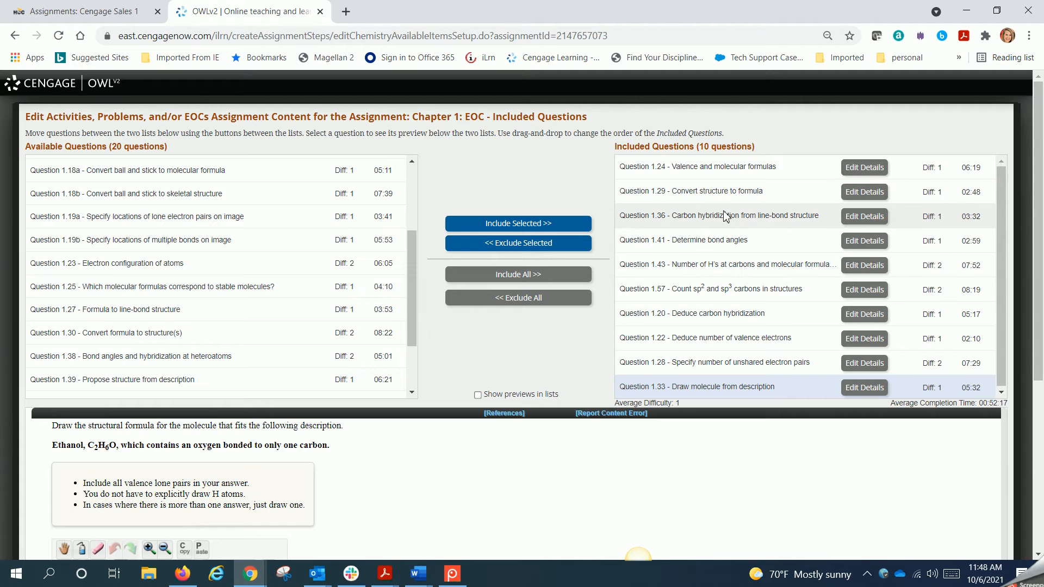
Exclude Question 1.43 on hydrogens at carbons and molecular formula, and save the assignment content with its possible points changed to 9
{"action": "left_click", "coordinate": [703, 261]}
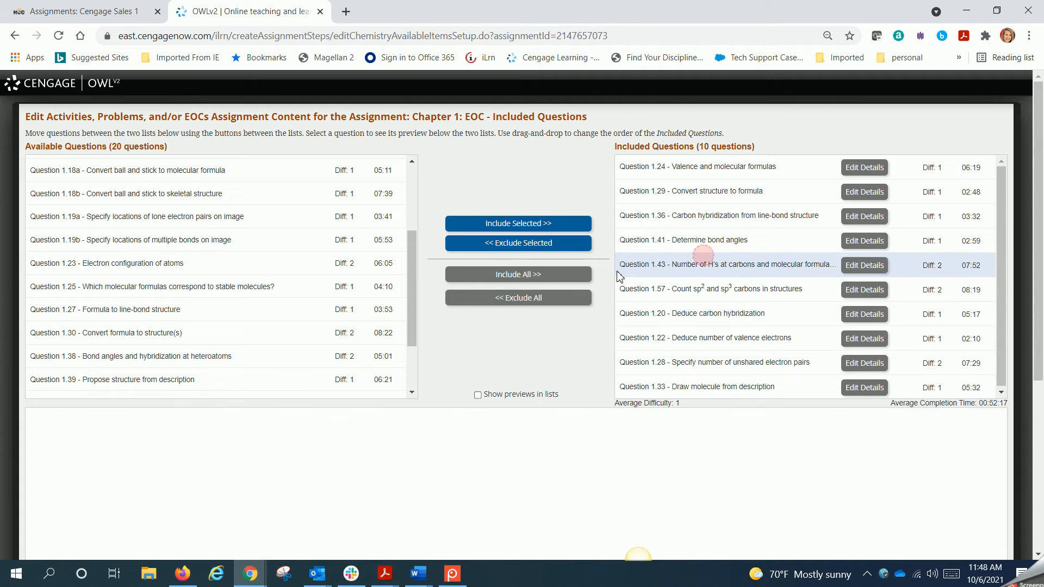
{"action": "left_click", "coordinate": [511, 251]}
{"action": "scroll", "coordinate": [942, 381], "scroll_direction": "down", "scroll_amount": 3}
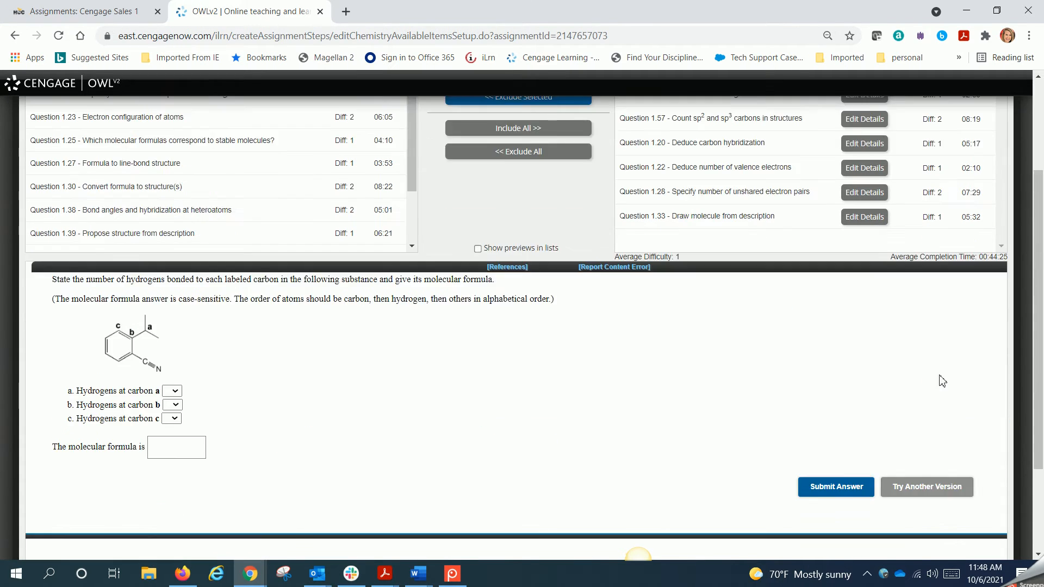
{"action": "scroll", "coordinate": [941, 381], "scroll_direction": "down", "scroll_amount": 3}
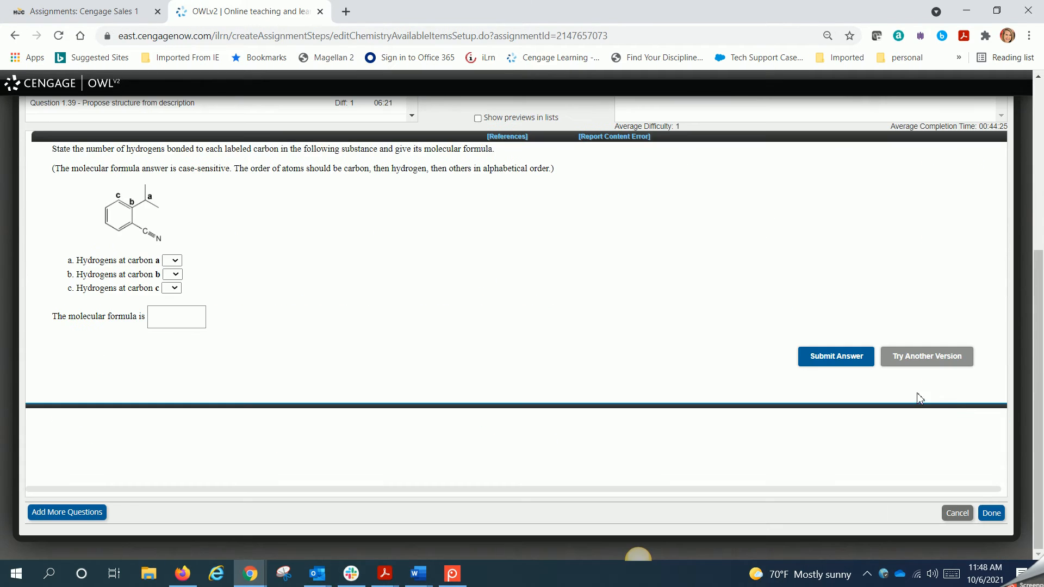
{"action": "left_click", "coordinate": [991, 513]}
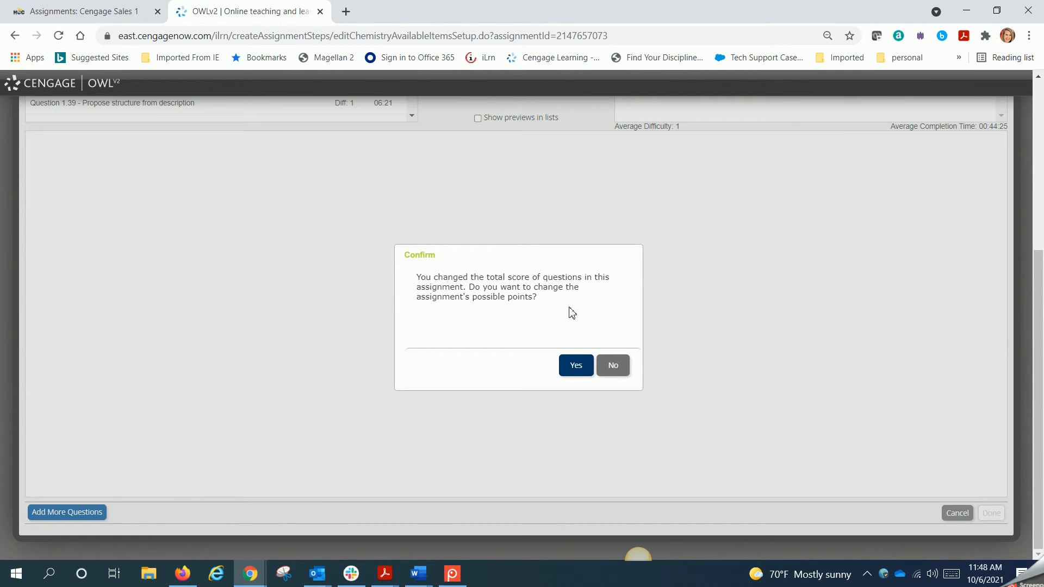
{"action": "left_click", "coordinate": [576, 373]}
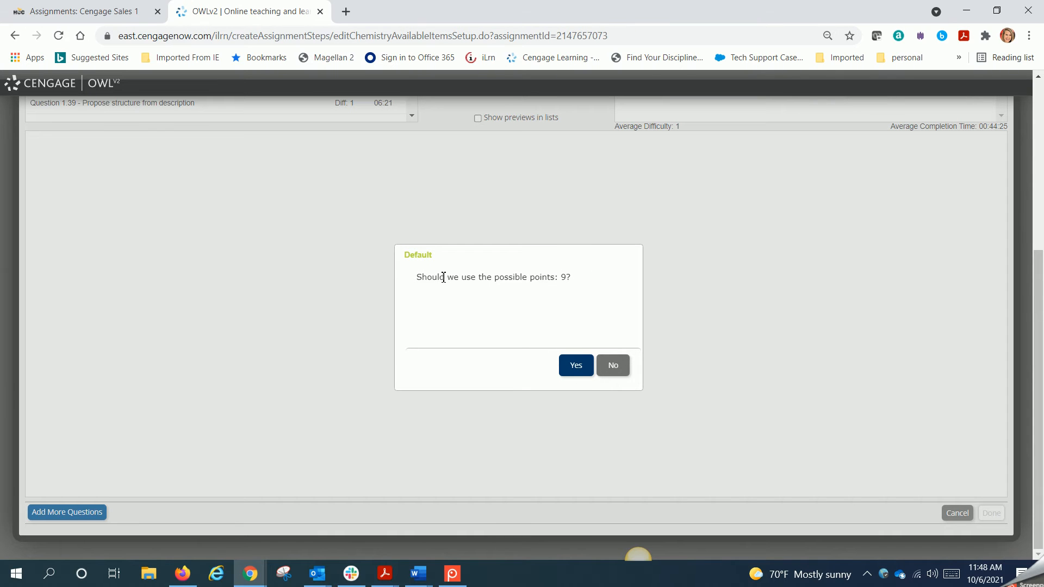
{"action": "left_click", "coordinate": [578, 367]}
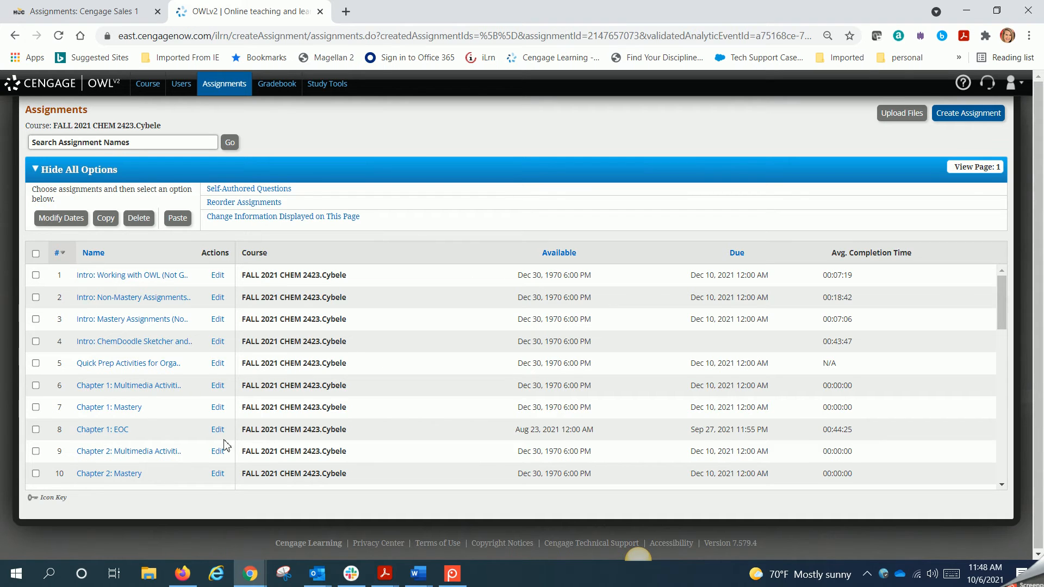
Switch to Canvas and delete the Chapter 1: EOC assignment from the OWL Assignments group
{"action": "left_click", "coordinate": [87, 12]}
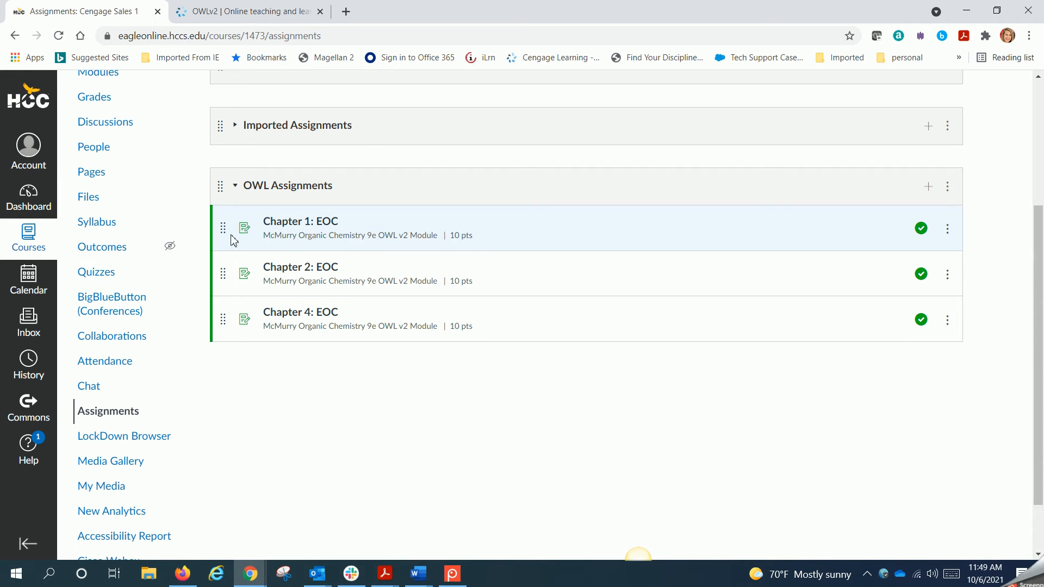
{"action": "scroll", "coordinate": [325, 520], "scroll_direction": "up", "scroll_amount": 4}
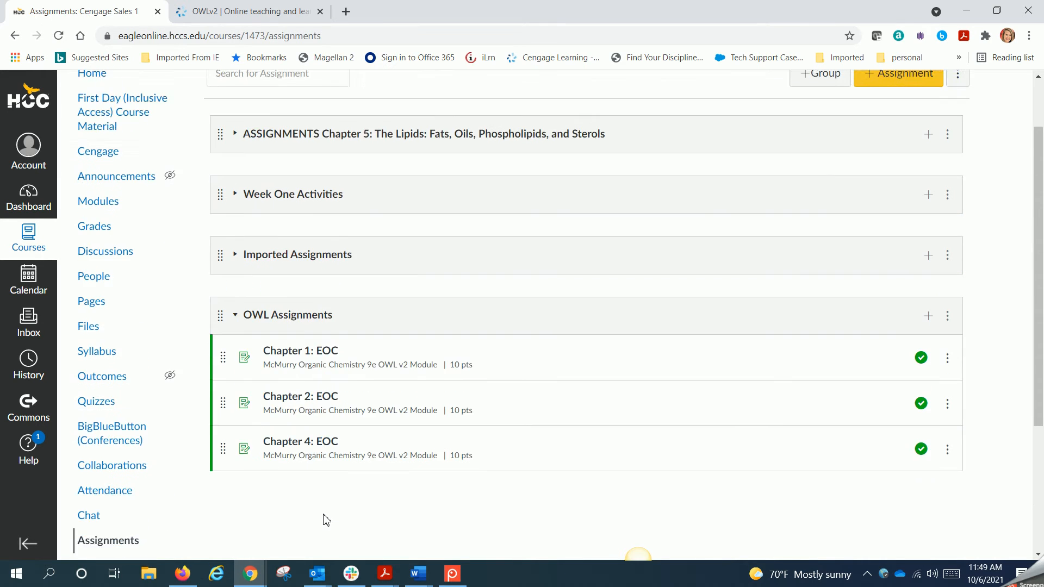
{"action": "scroll", "coordinate": [324, 520], "scroll_direction": "down", "scroll_amount": 3}
{"action": "scroll", "coordinate": [170, 494], "scroll_direction": "down", "scroll_amount": 3}
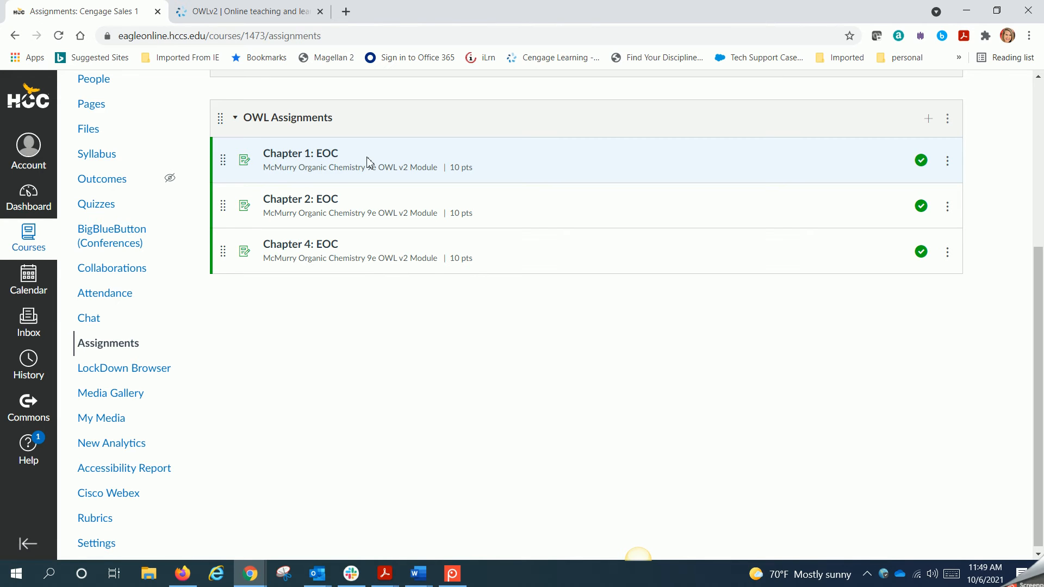
{"action": "left_click", "coordinate": [948, 163]}
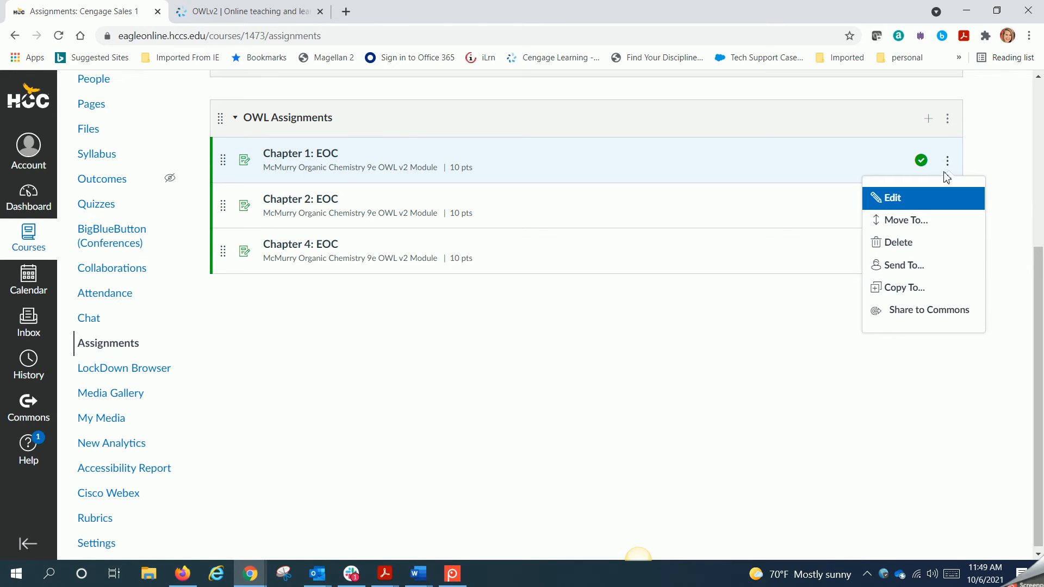
{"action": "left_click", "coordinate": [913, 245]}
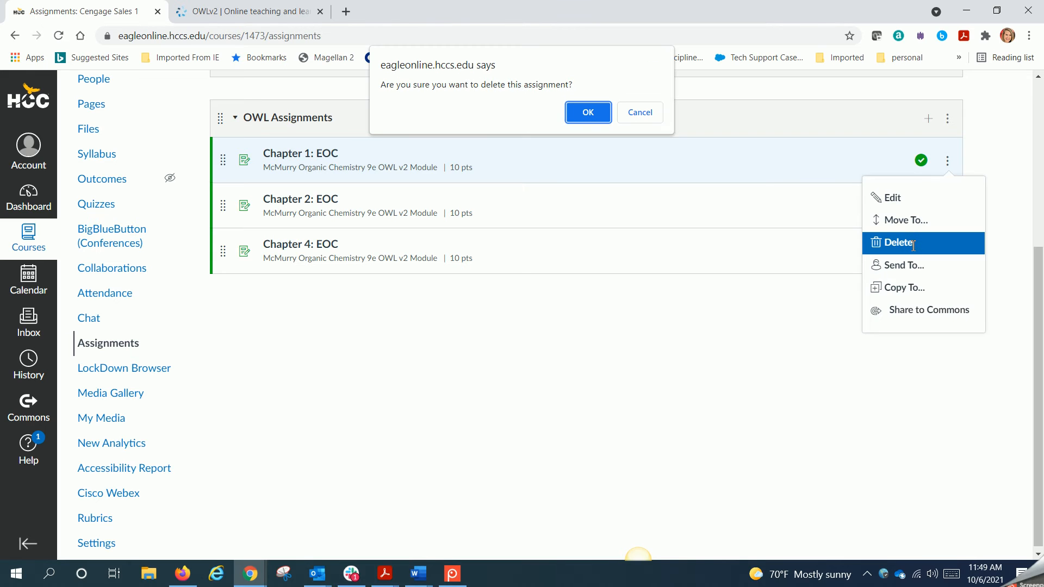
{"action": "left_click", "coordinate": [588, 114]}
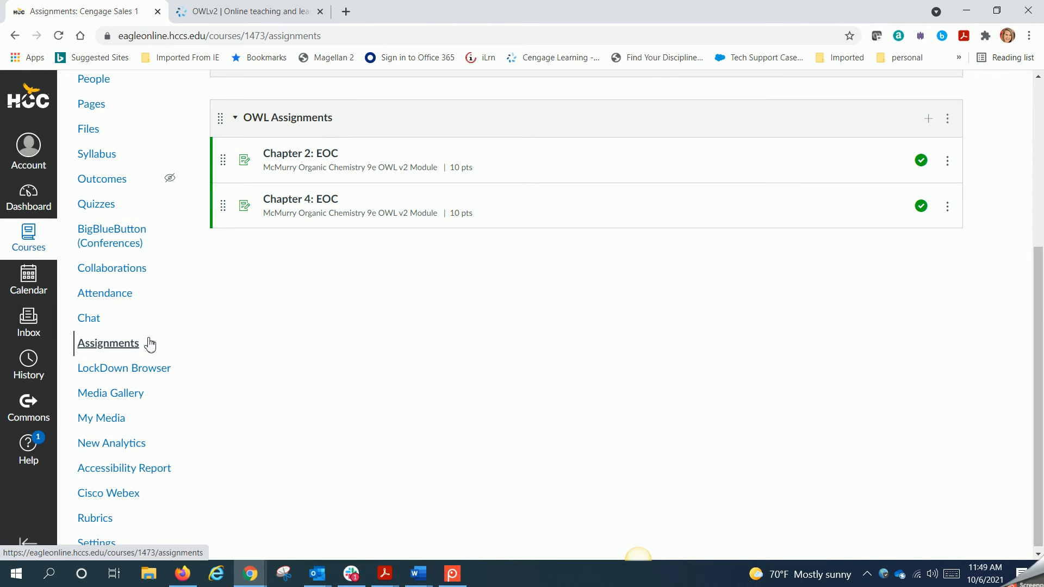
{"action": "scroll", "coordinate": [300, 373], "scroll_direction": "up", "scroll_amount": 1}
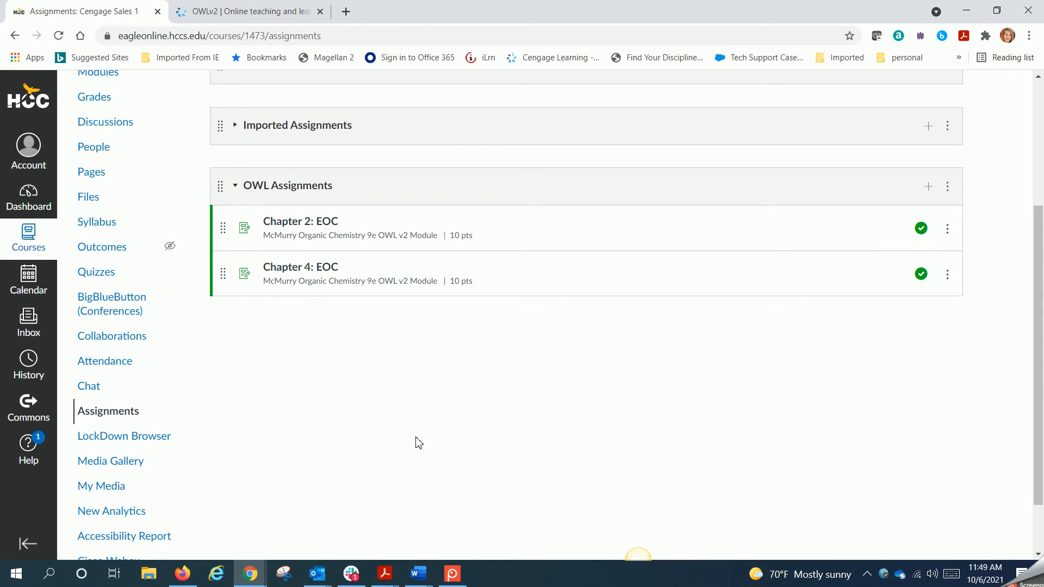
{"action": "scroll", "coordinate": [418, 443], "scroll_direction": "up", "scroll_amount": 1}
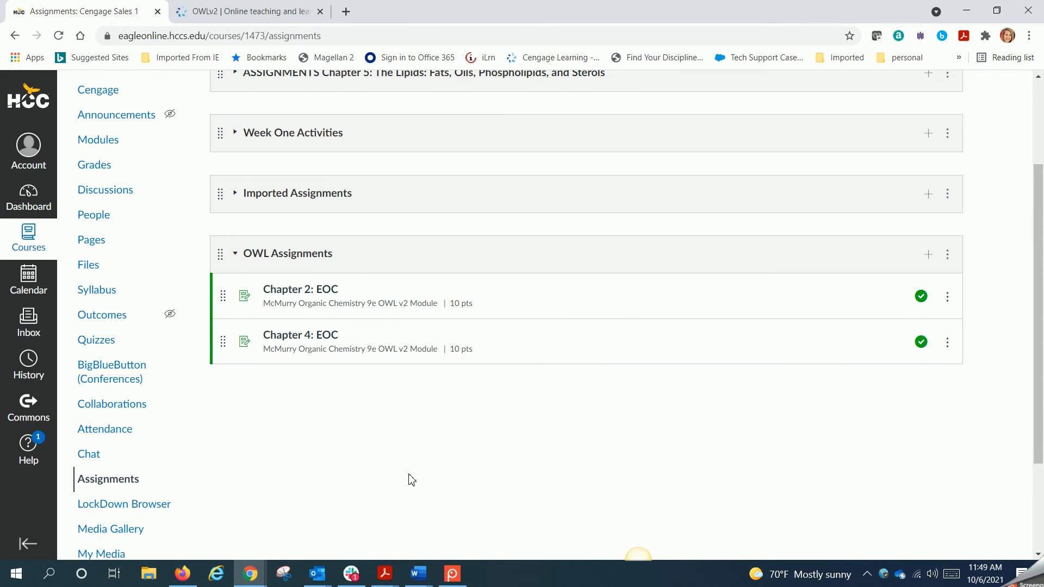
Add Chapter 1: EOC from the Cengage platform's Inclusive Access Organic Chemistry - 9th Edition OWL content to the Canvas course, with gradebook inclusion
{"action": "scroll", "coordinate": [412, 481], "scroll_direction": "up", "scroll_amount": 2}
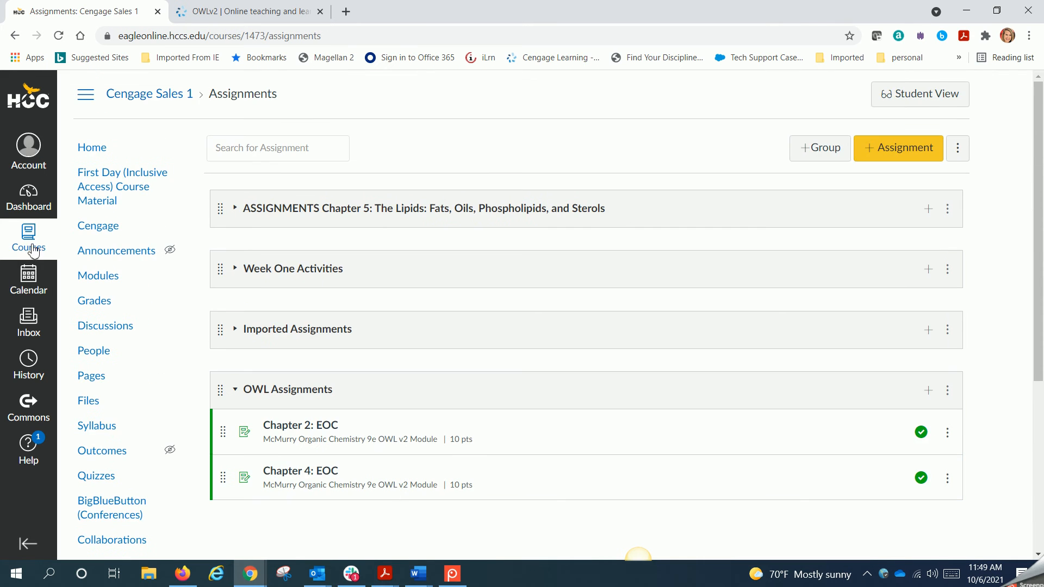
{"action": "left_click", "coordinate": [94, 232]}
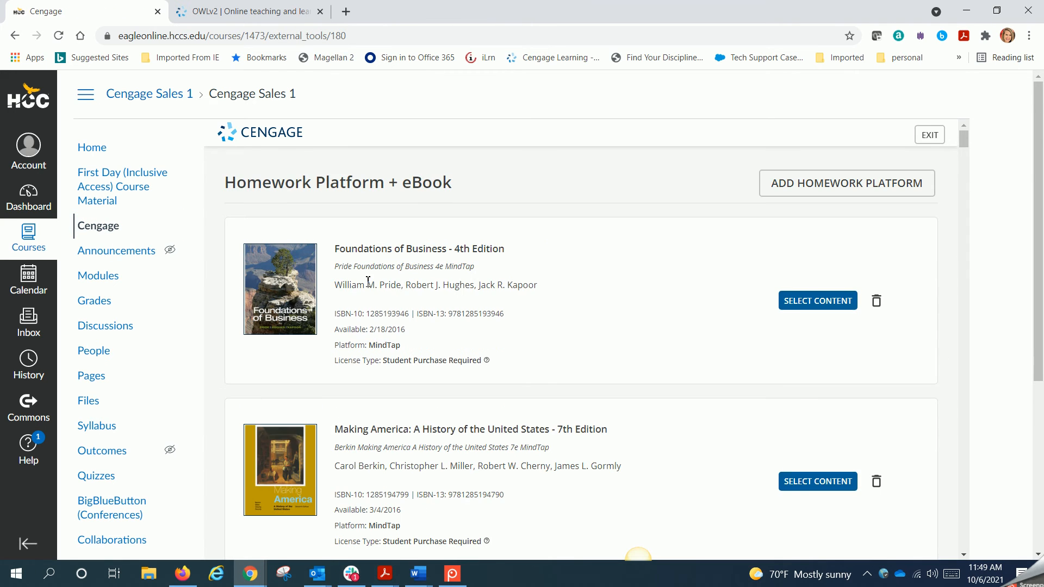
{"action": "scroll", "coordinate": [513, 418], "scroll_direction": "down", "scroll_amount": 20}
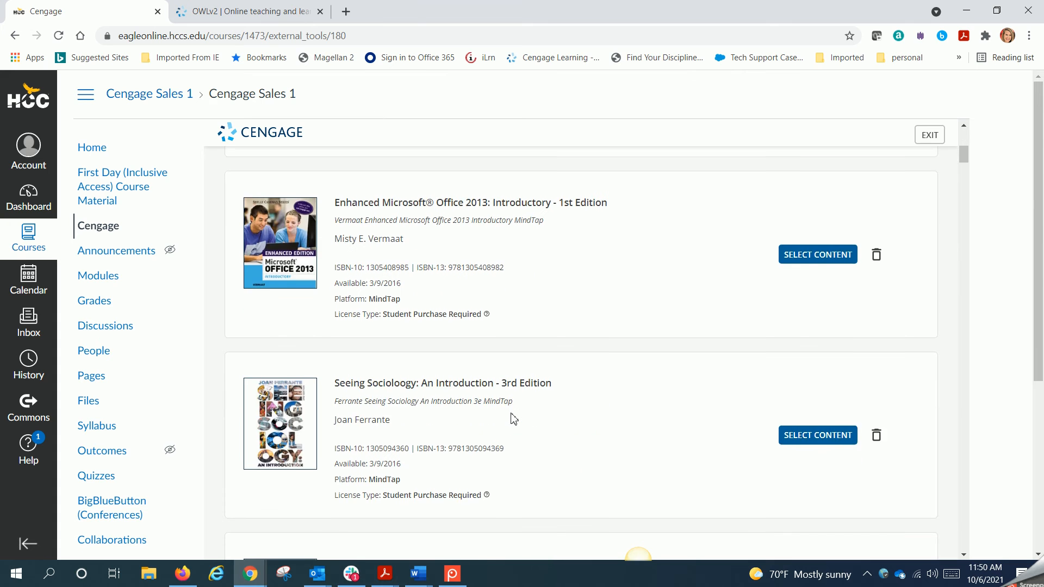
{"action": "scroll", "coordinate": [513, 419], "scroll_direction": "down", "scroll_amount": 20}
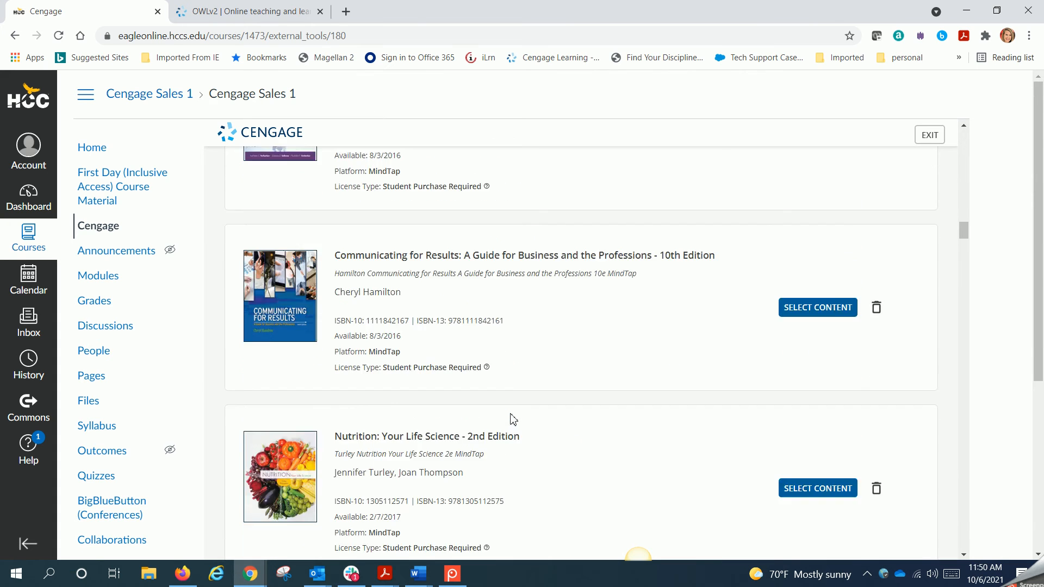
{"action": "scroll", "coordinate": [515, 417], "scroll_direction": "down", "scroll_amount": 15}
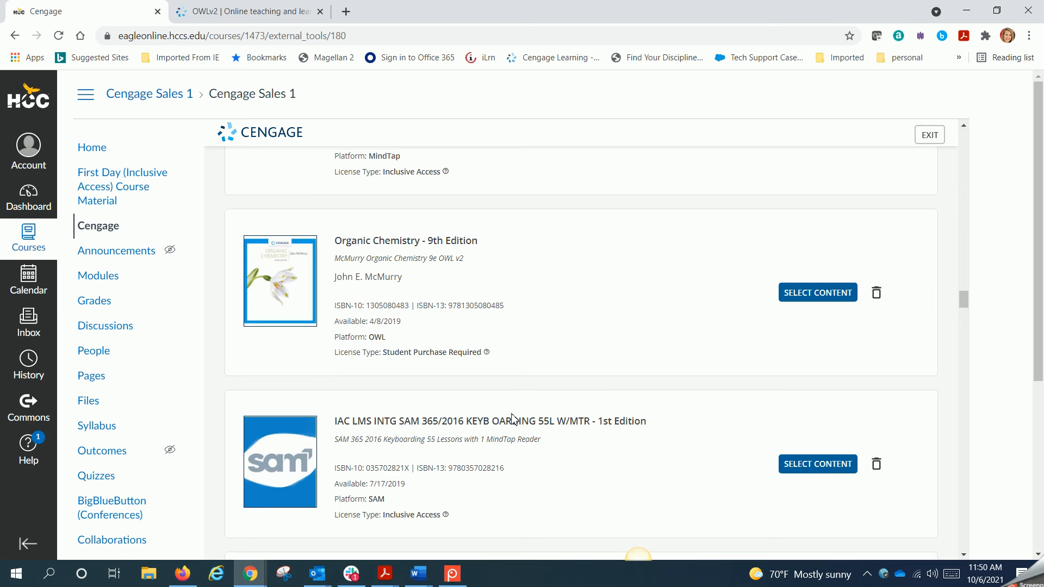
{"action": "scroll", "coordinate": [513, 418], "scroll_direction": "down", "scroll_amount": 20}
{"action": "scroll", "coordinate": [511, 428], "scroll_direction": "down", "scroll_amount": 20}
{"action": "scroll", "coordinate": [511, 428], "scroll_direction": "down", "scroll_amount": 20}
{"action": "scroll", "coordinate": [511, 428], "scroll_direction": "down", "scroll_amount": 13}
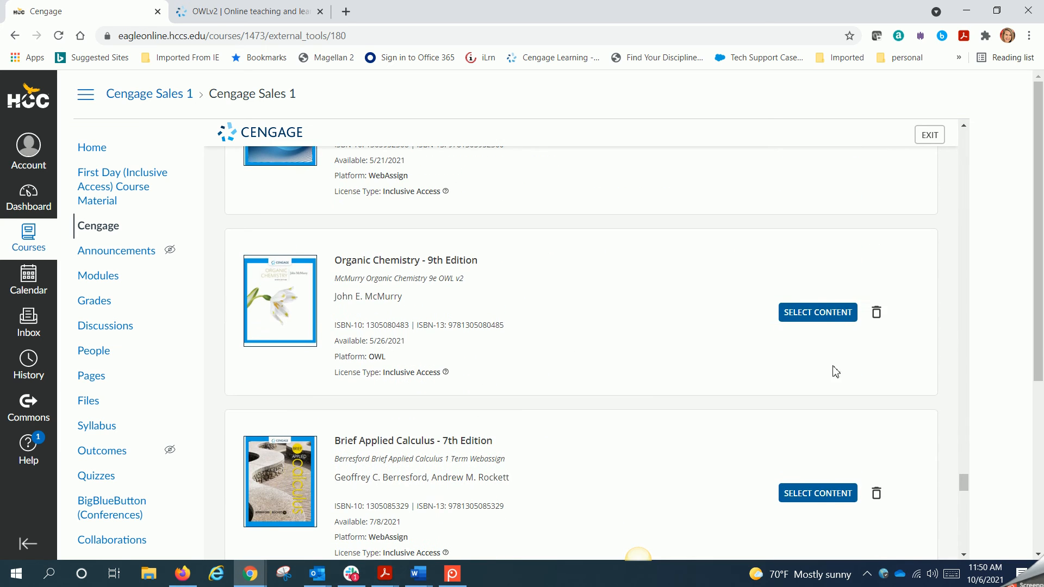
{"action": "left_click", "coordinate": [824, 315]}
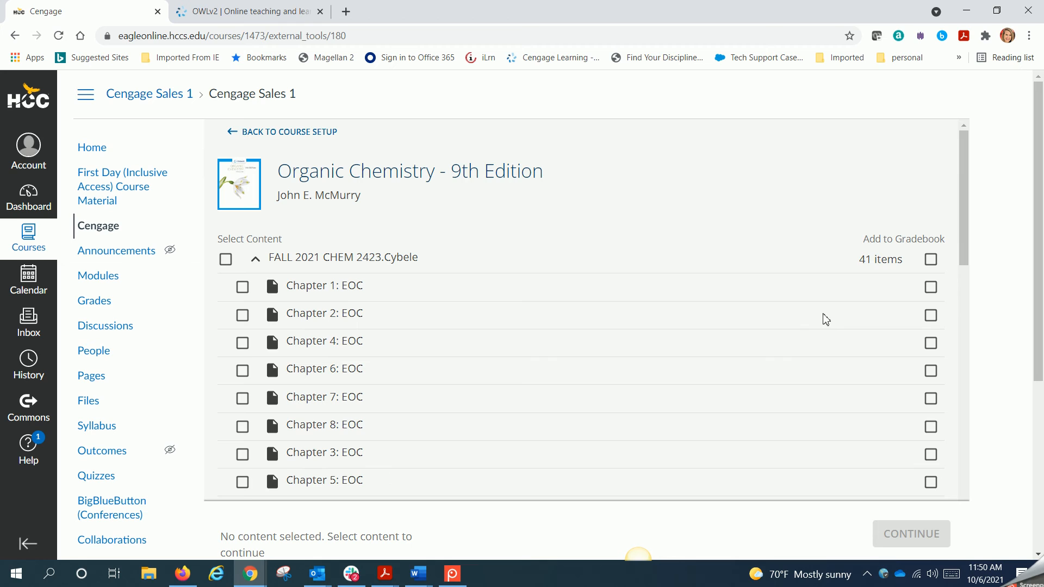
{"action": "left_click", "coordinate": [243, 287]}
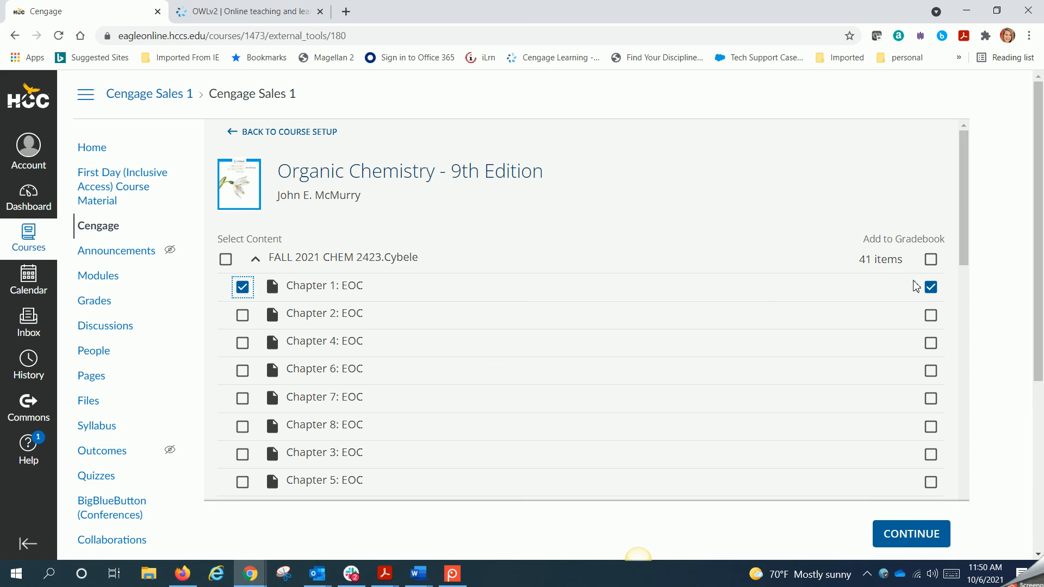
{"action": "left_click", "coordinate": [928, 535]}
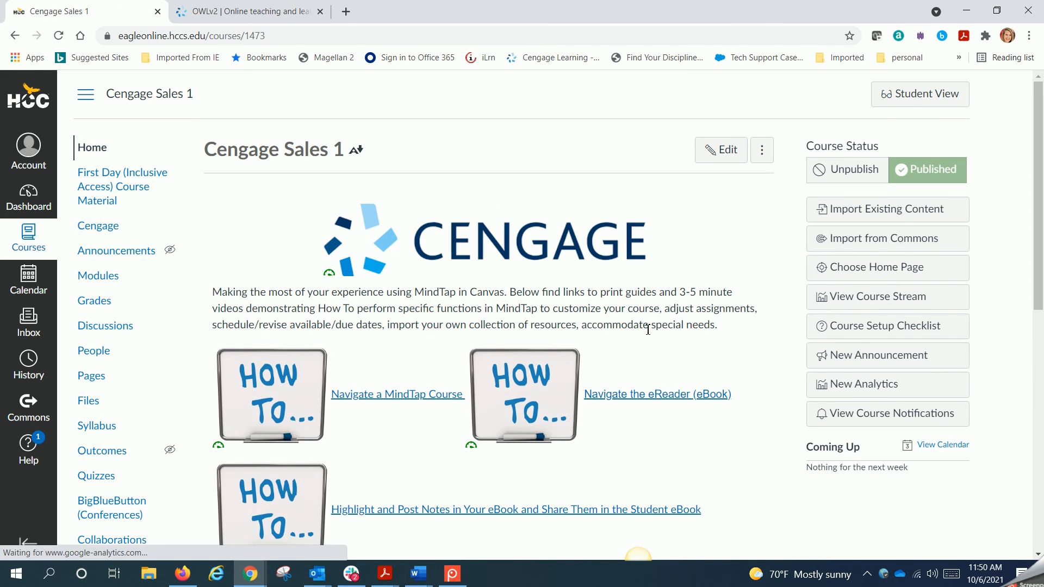
Open the course's assignments and expand the group ASSIGNMENTS Chapter 5: The Lipids: Fats, Oils, Phospholipids, and Sterols to reach Chapter 1: EOC
{"action": "scroll", "coordinate": [137, 372], "scroll_direction": "down", "scroll_amount": 5}
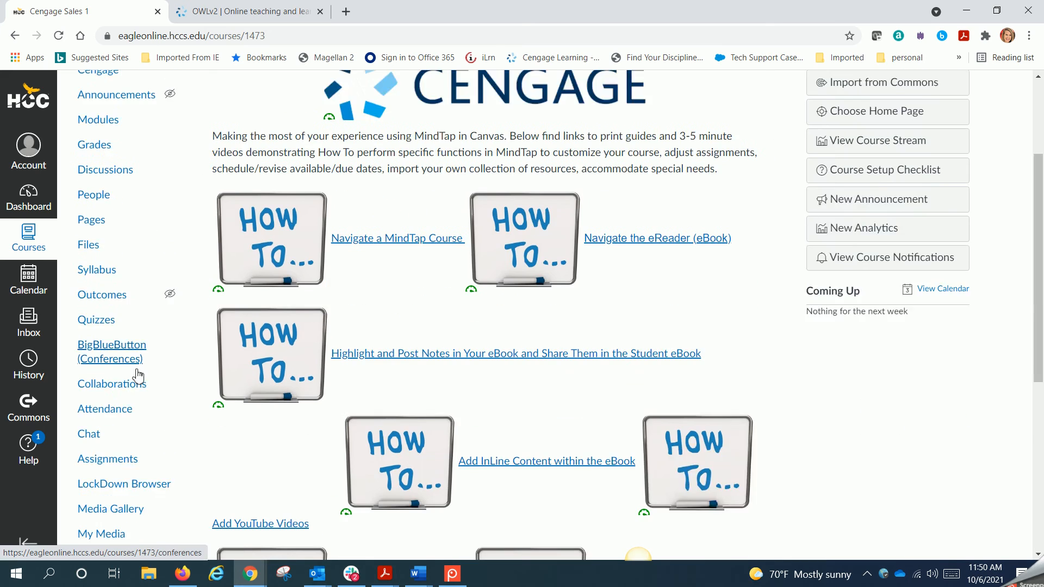
{"action": "left_click", "coordinate": [130, 351]}
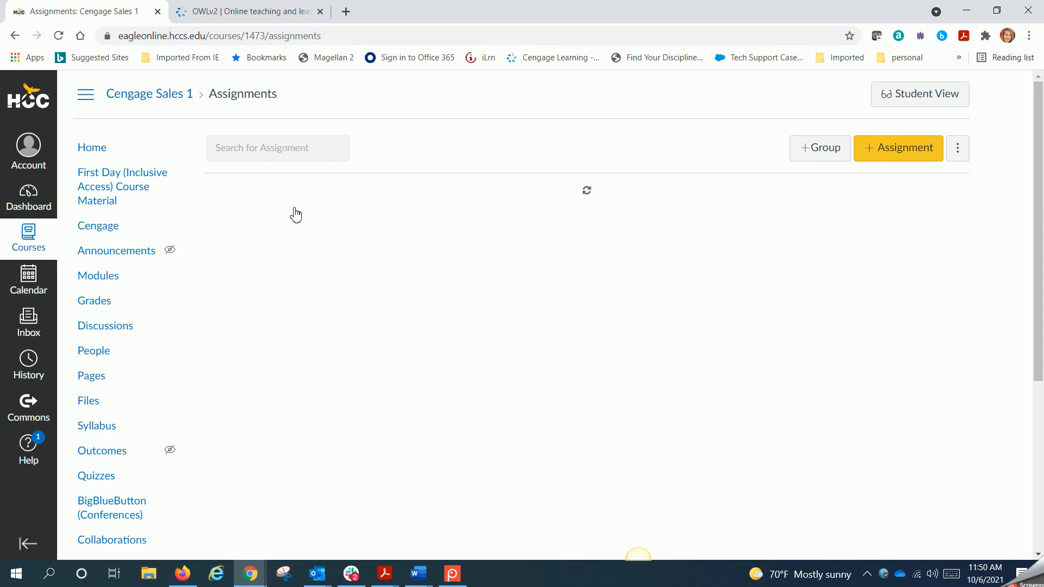
{"action": "left_click", "coordinate": [238, 209]}
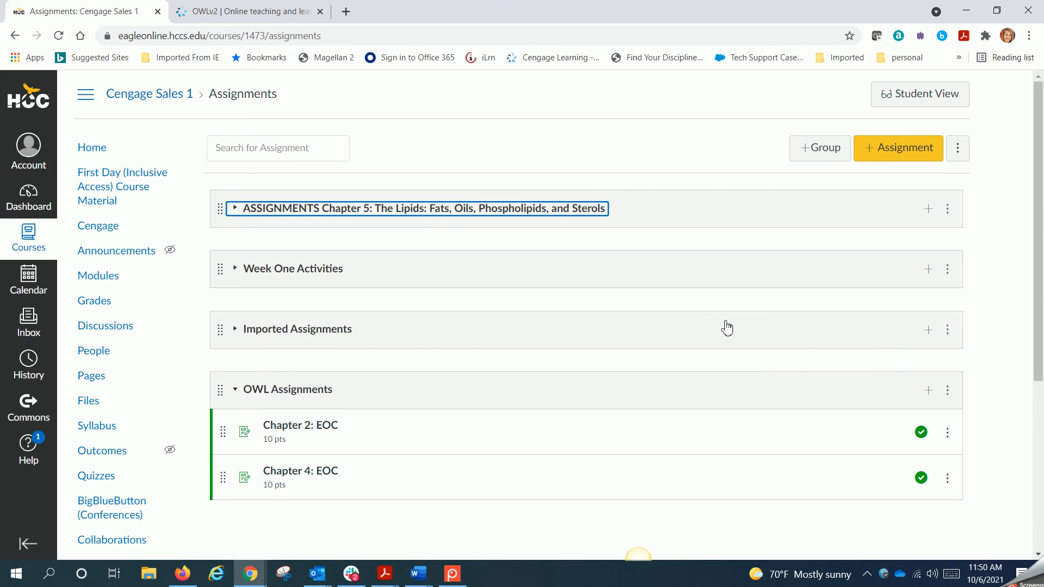
{"action": "scroll", "coordinate": [631, 326], "scroll_direction": "down", "scroll_amount": 15}
{"action": "scroll", "coordinate": [622, 396], "scroll_direction": "down", "scroll_amount": 3}
{"action": "scroll", "coordinate": [613, 387], "scroll_direction": "up", "scroll_amount": 2}
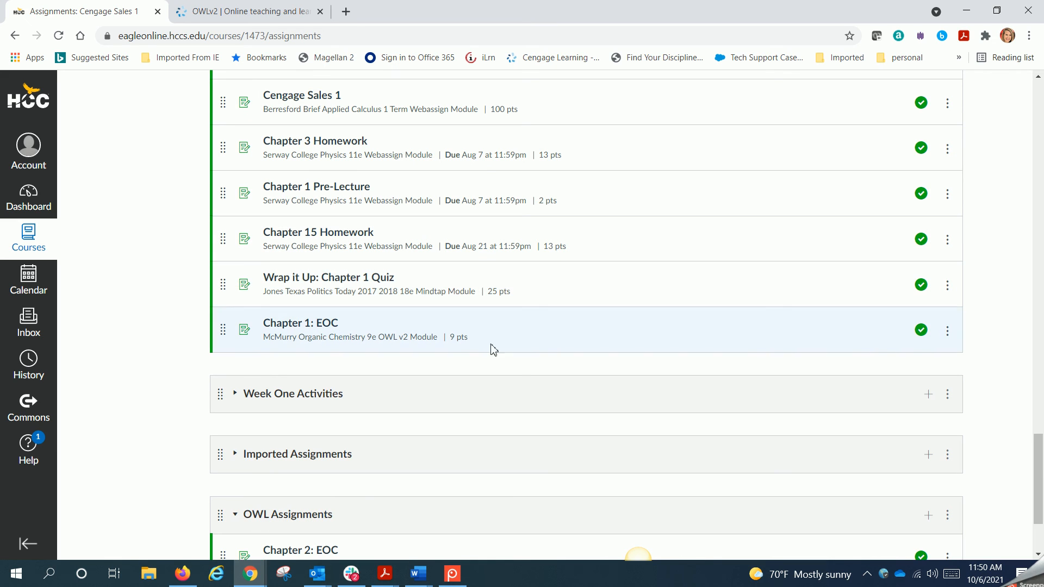
Move the Chapter 1: EOC assignment into the OWL Assignments group
{"action": "left_click", "coordinate": [946, 339]}
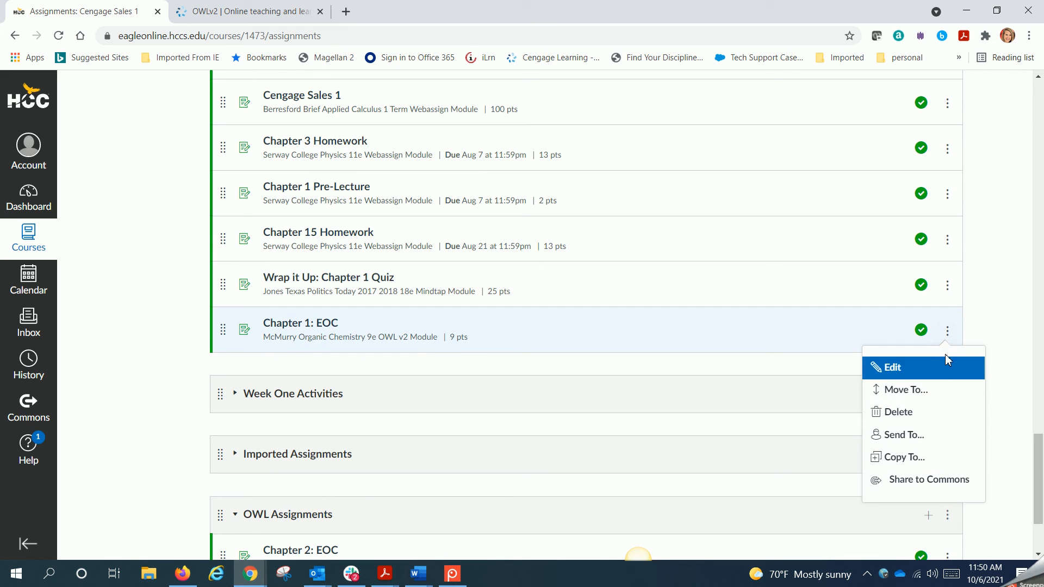
{"action": "left_click", "coordinate": [904, 389]}
{"action": "left_click", "coordinate": [926, 162]}
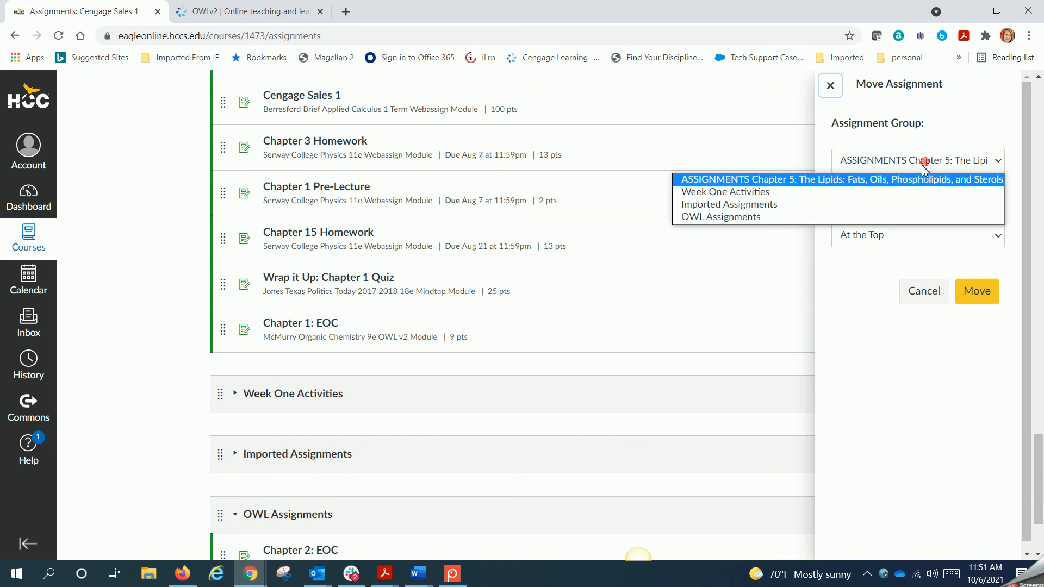
{"action": "left_click", "coordinate": [891, 215]}
{"action": "left_click", "coordinate": [972, 299]}
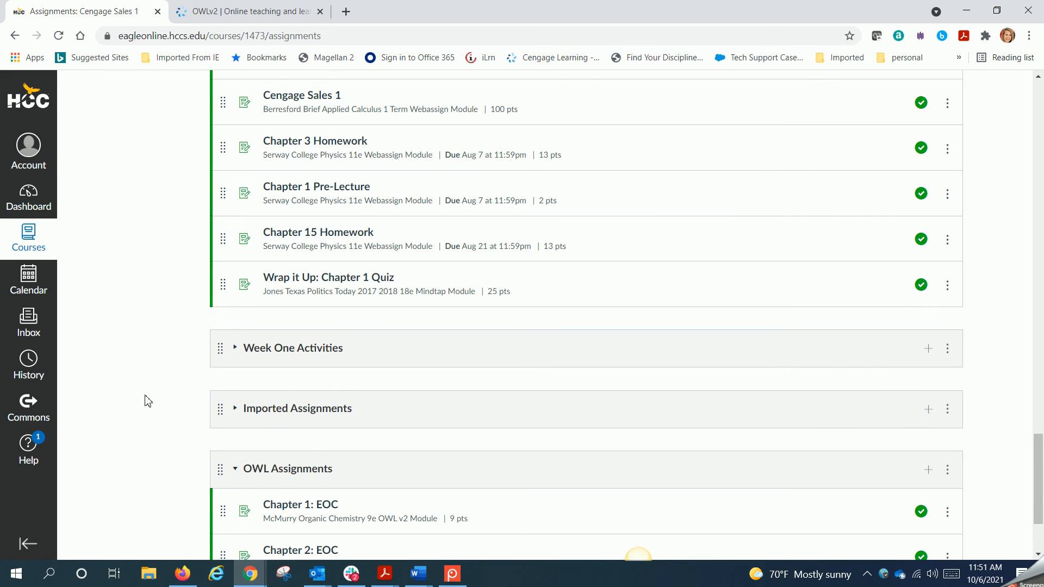
Switch to OWLv2 and select Chapter 1: EOC in its assignment list, and return to Canvas to review the OWL Assignments group
{"action": "left_click", "coordinate": [244, 16]}
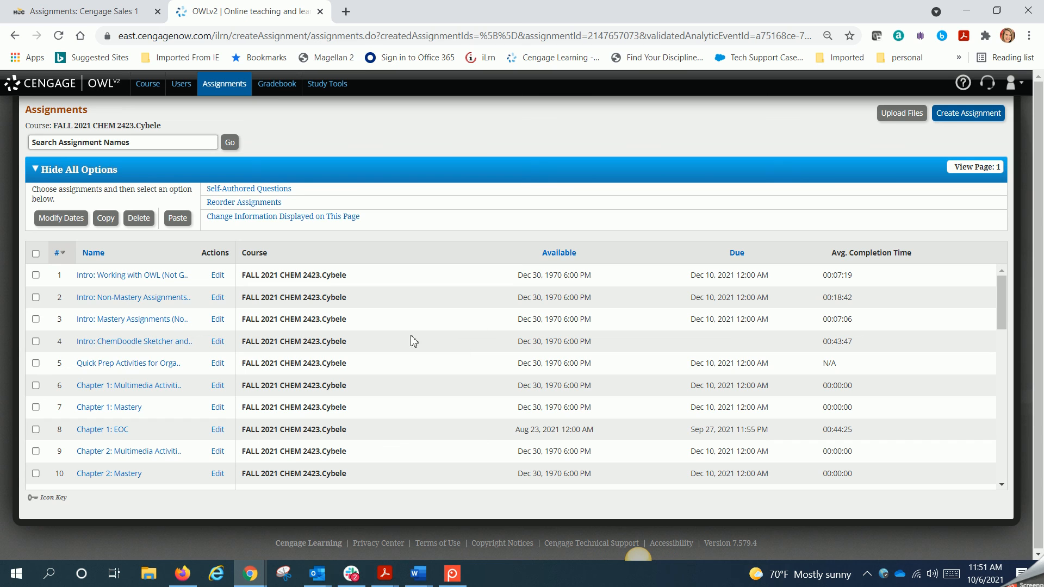
{"action": "left_click", "coordinate": [36, 430]}
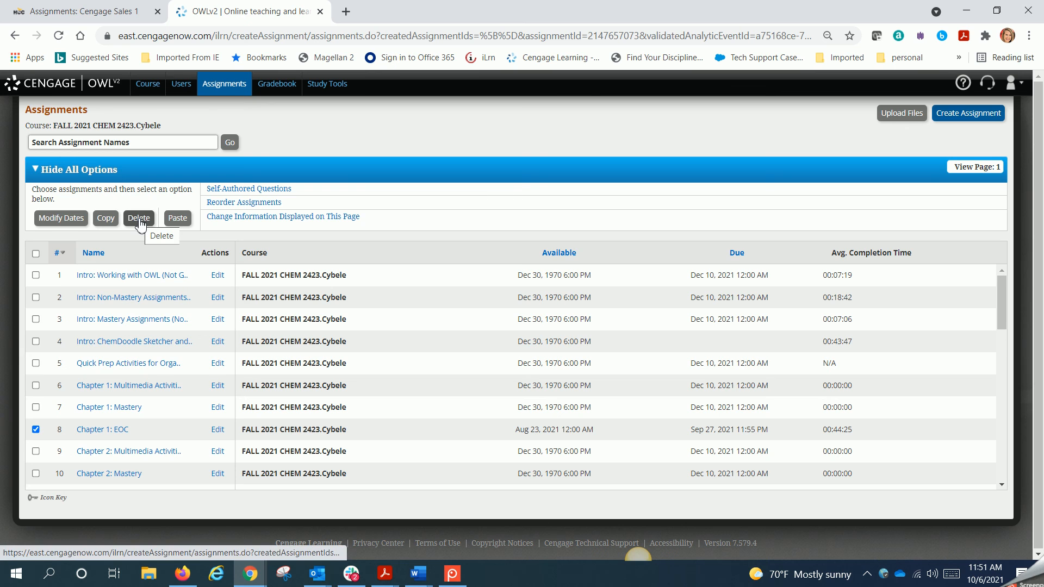
{"action": "left_click", "coordinate": [92, 8]}
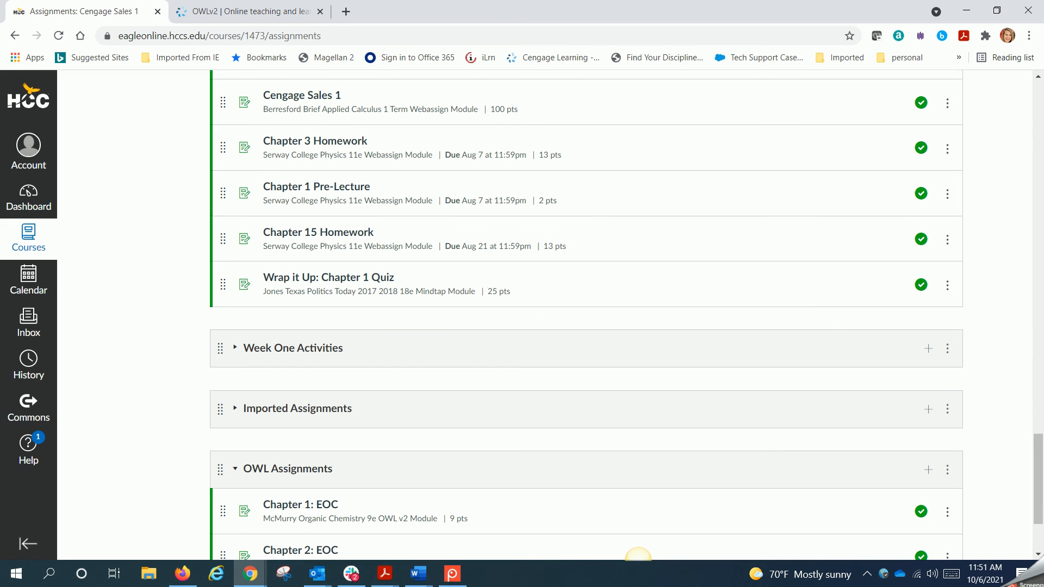
{"action": "scroll", "coordinate": [302, 435], "scroll_direction": "down", "scroll_amount": 3}
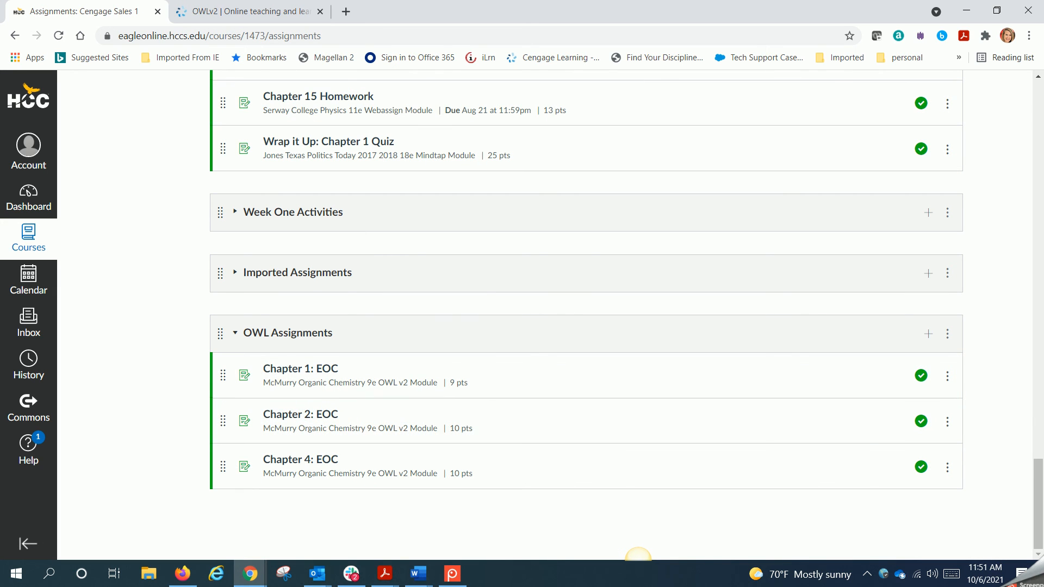
{"action": "mouse_move", "coordinate": [452, 572]}
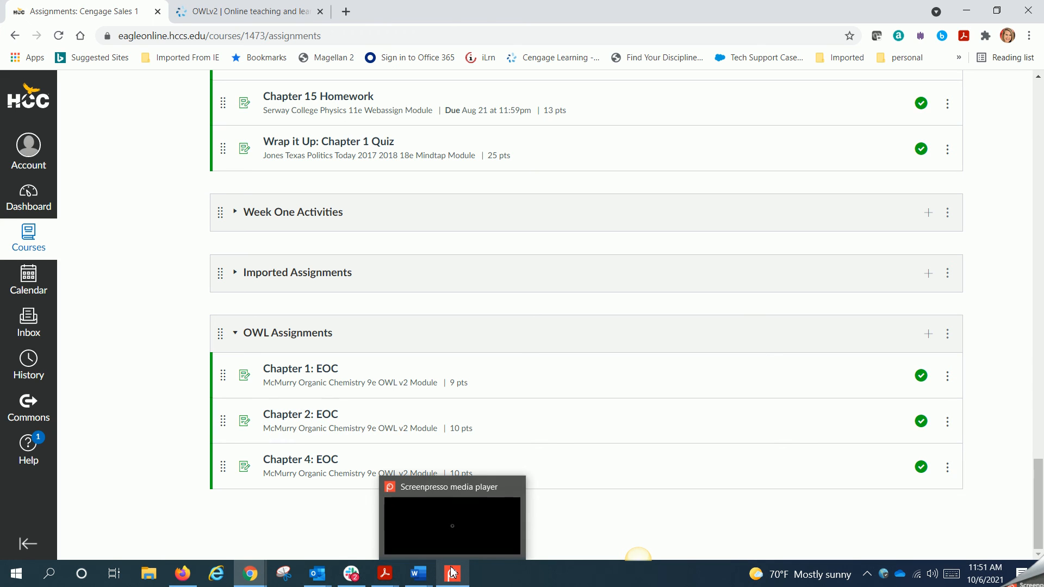